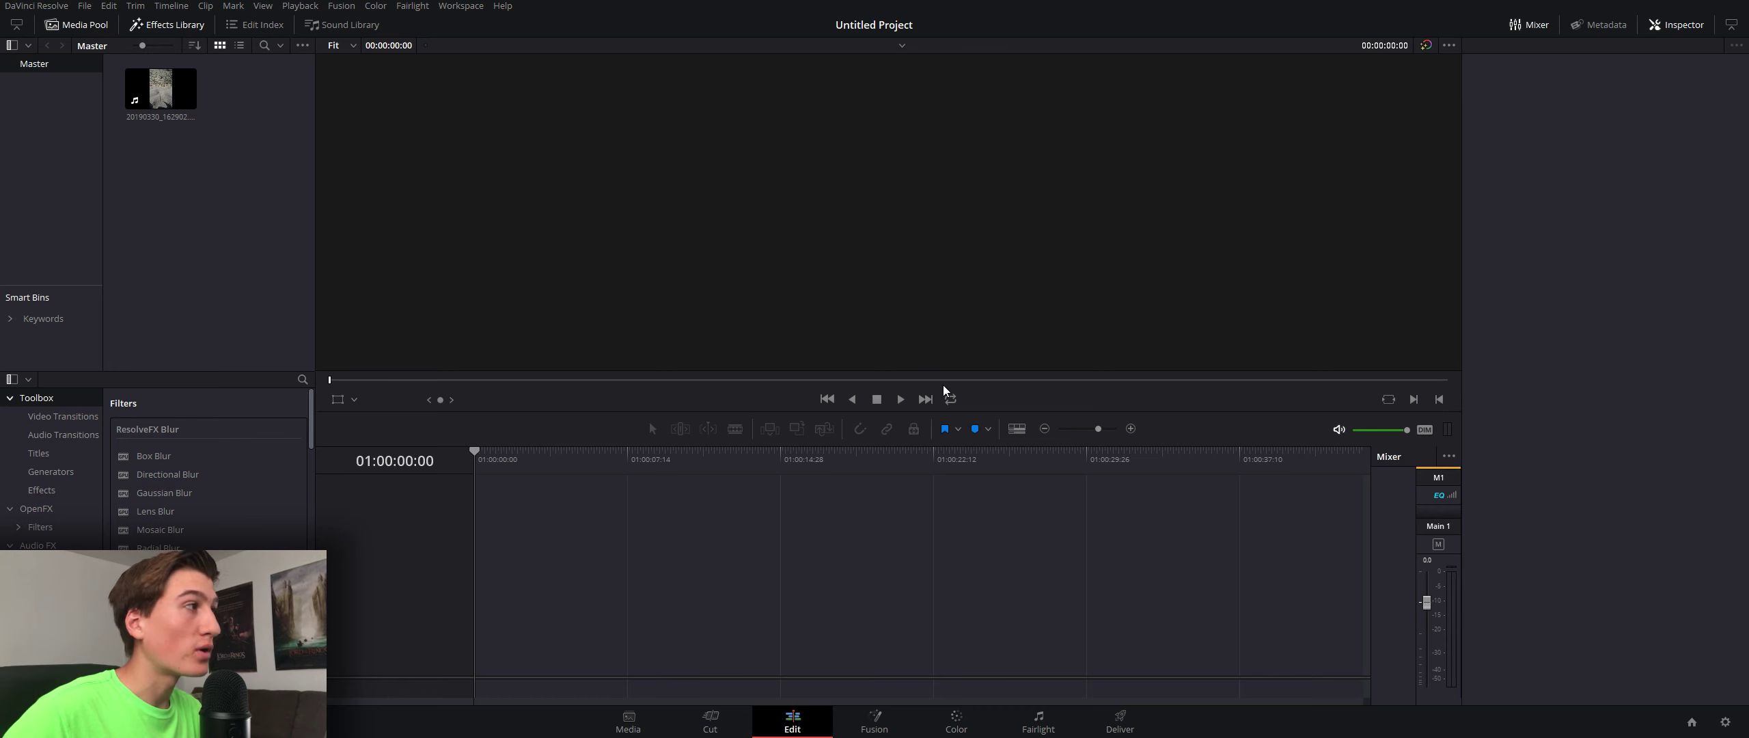
Drag the desert clip from the Media Pool into the empty timeline to create Timeline 1.
{"action": "left_click_drag", "start_coordinate": [160, 89], "coordinate": [517, 592]}
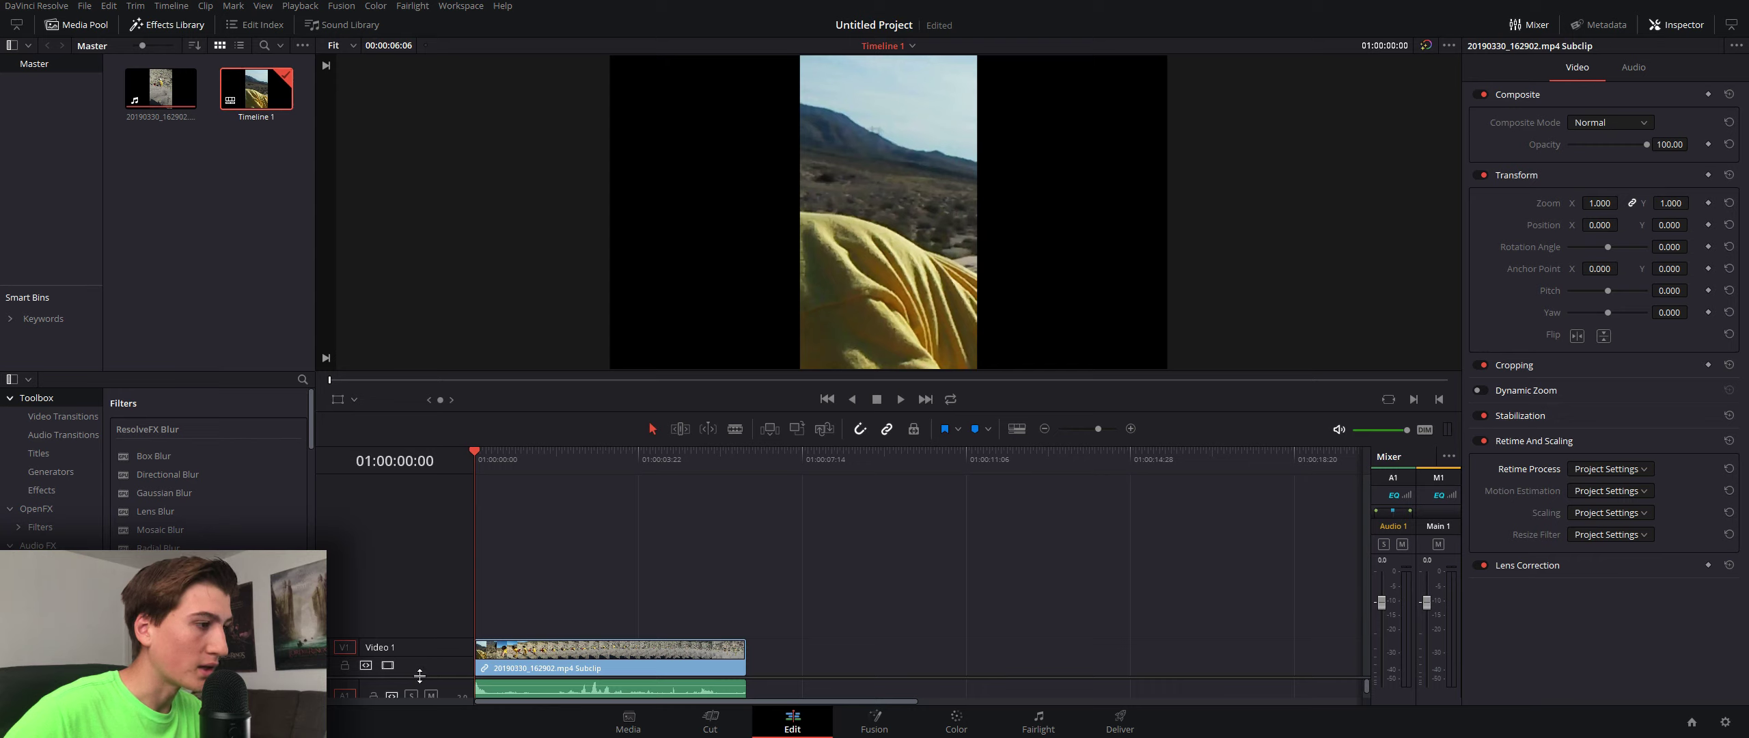
{"action": "scroll", "coordinate": [420, 586], "scroll_direction": "down", "scroll_amount": 2}
{"action": "scroll", "coordinate": [420, 586], "scroll_direction": "down", "scroll_amount": 2}
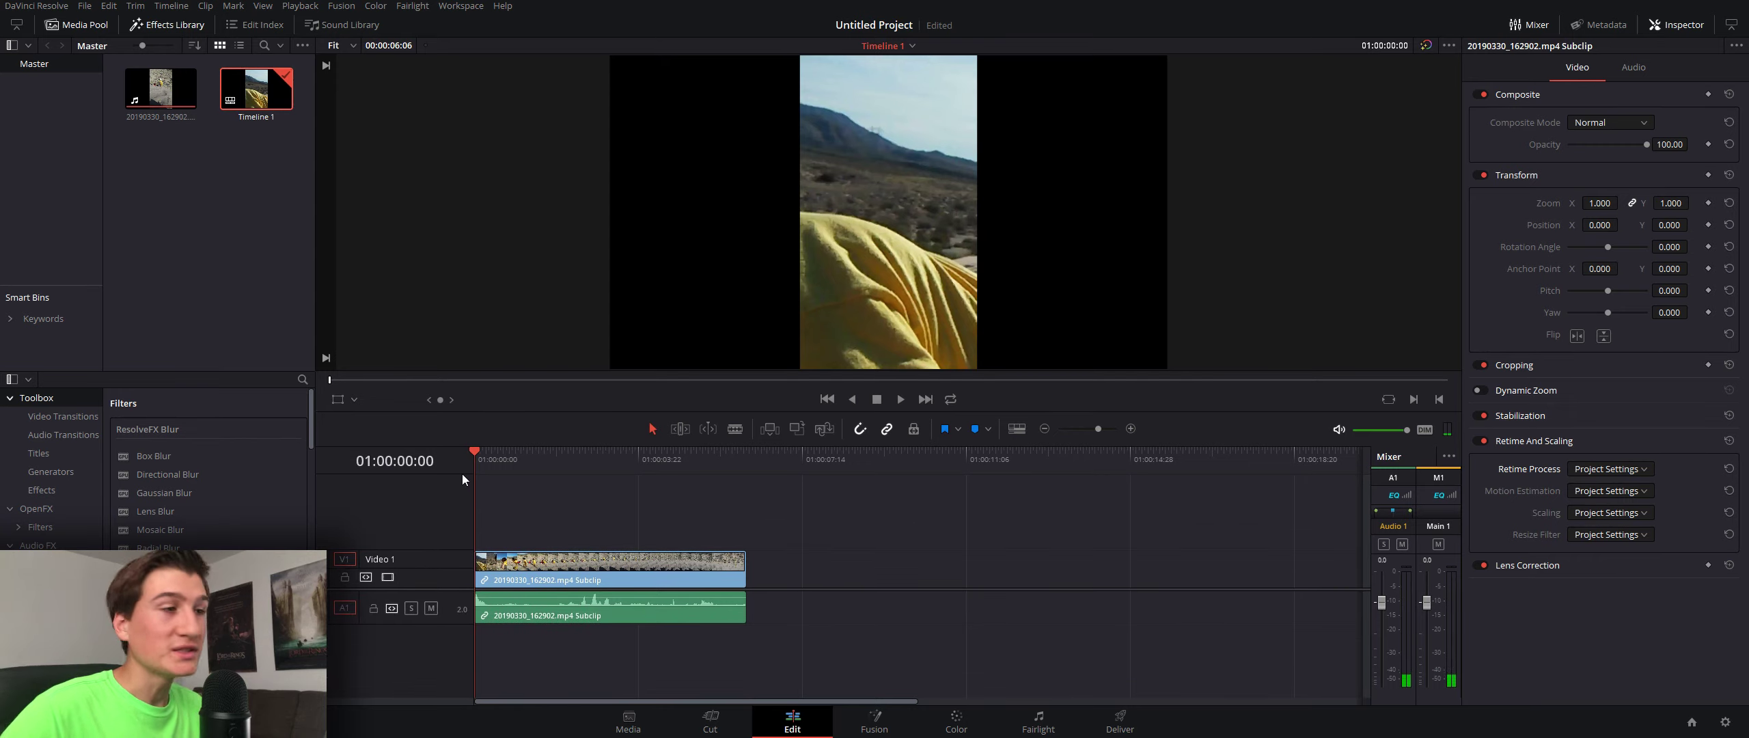
Play the vertical desert clip from near its start to review the footage, then select it.
{"action": "key", "text": "space"}
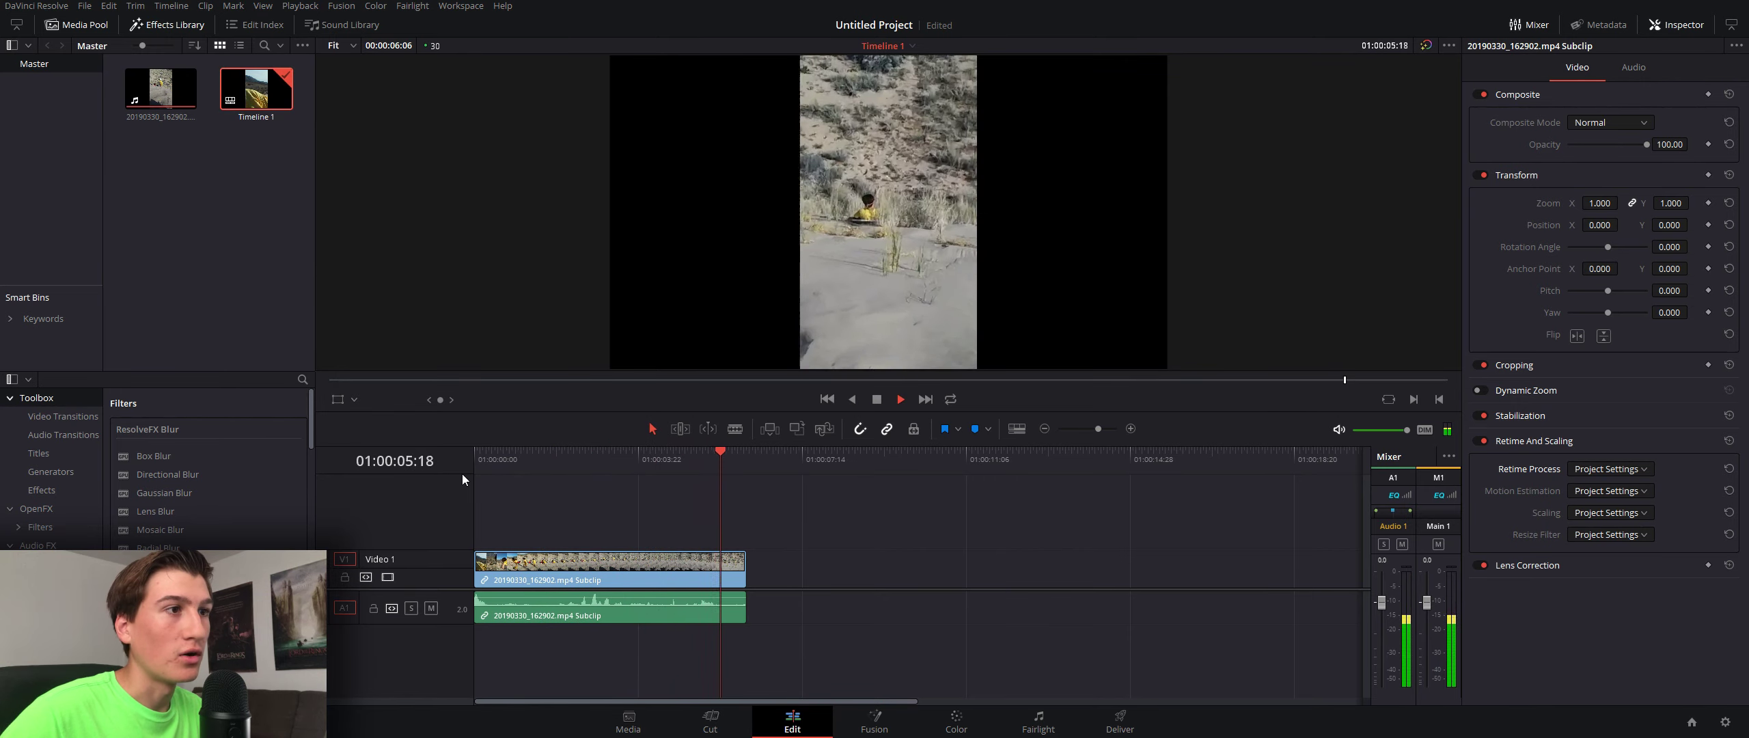
{"action": "key", "text": "space"}
{"action": "left_click_drag", "start_coordinate": [661, 465], "coordinate": [489, 495]}
{"action": "key", "text": "space"}
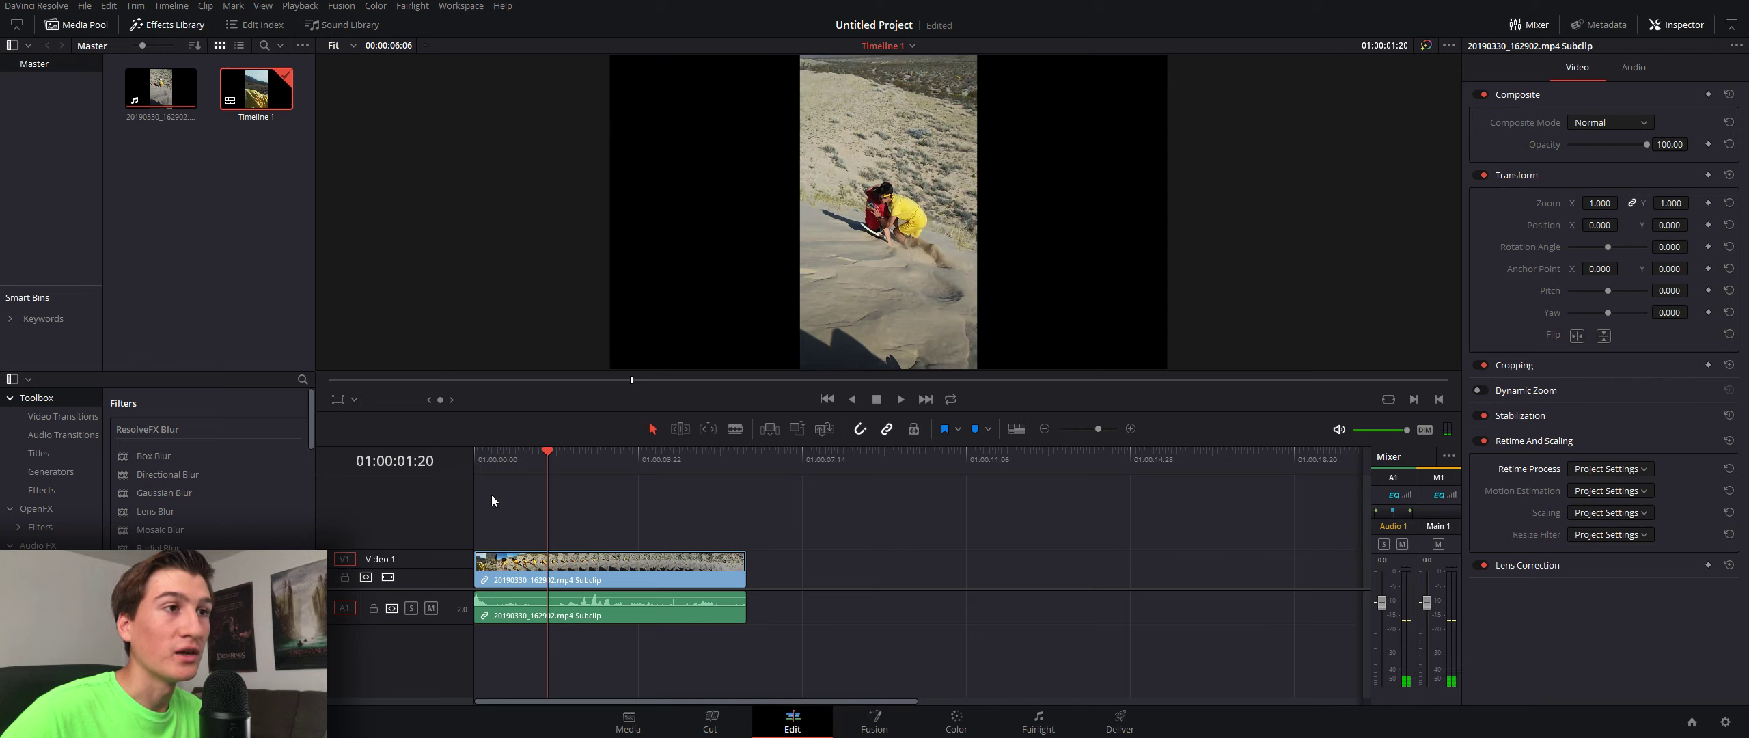
{"action": "key", "text": "space"}
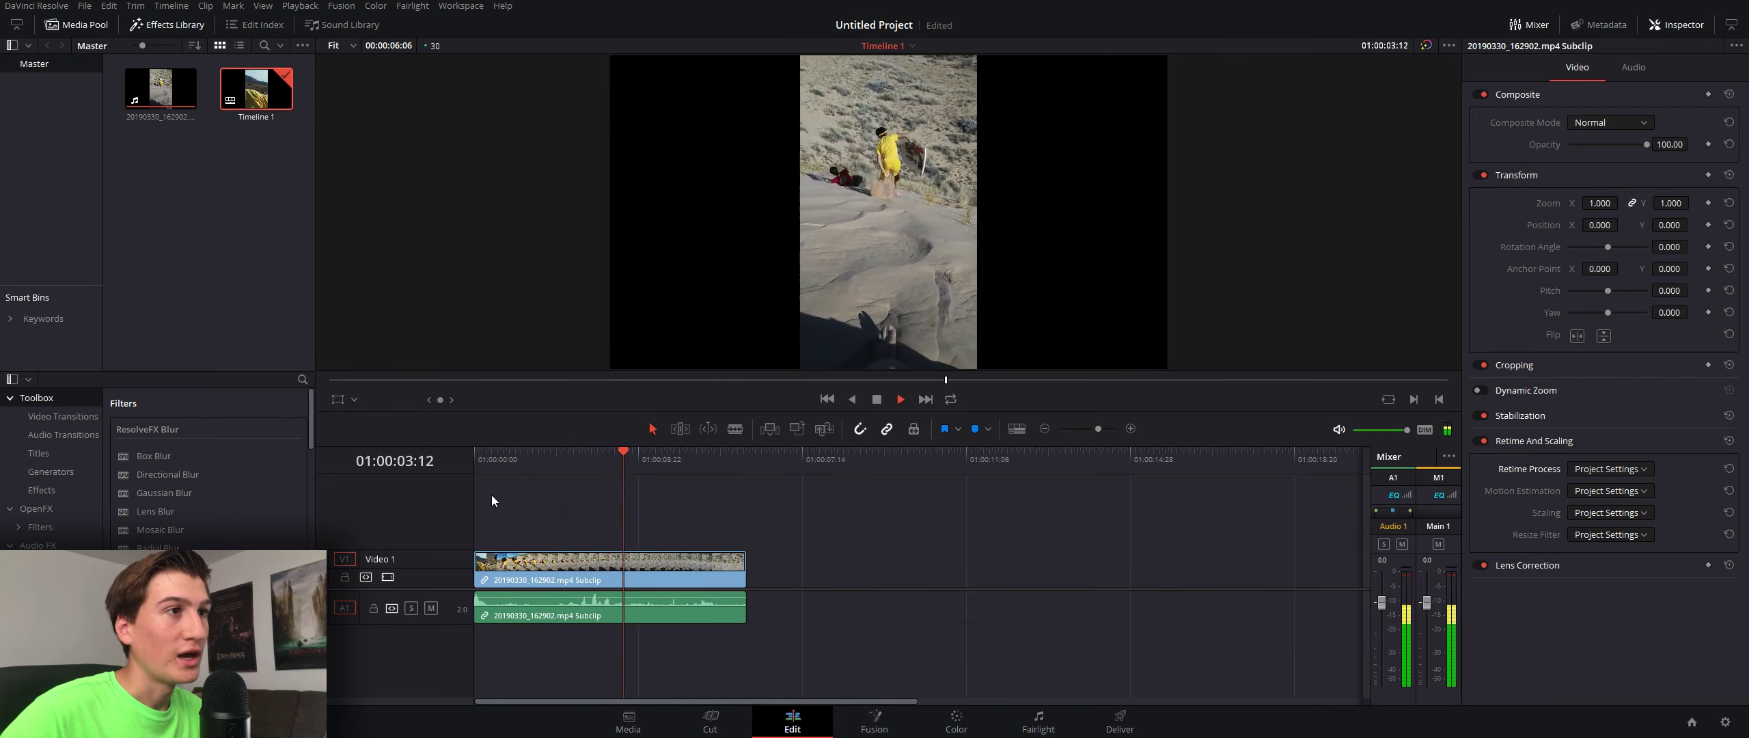
{"action": "key", "text": "space"}
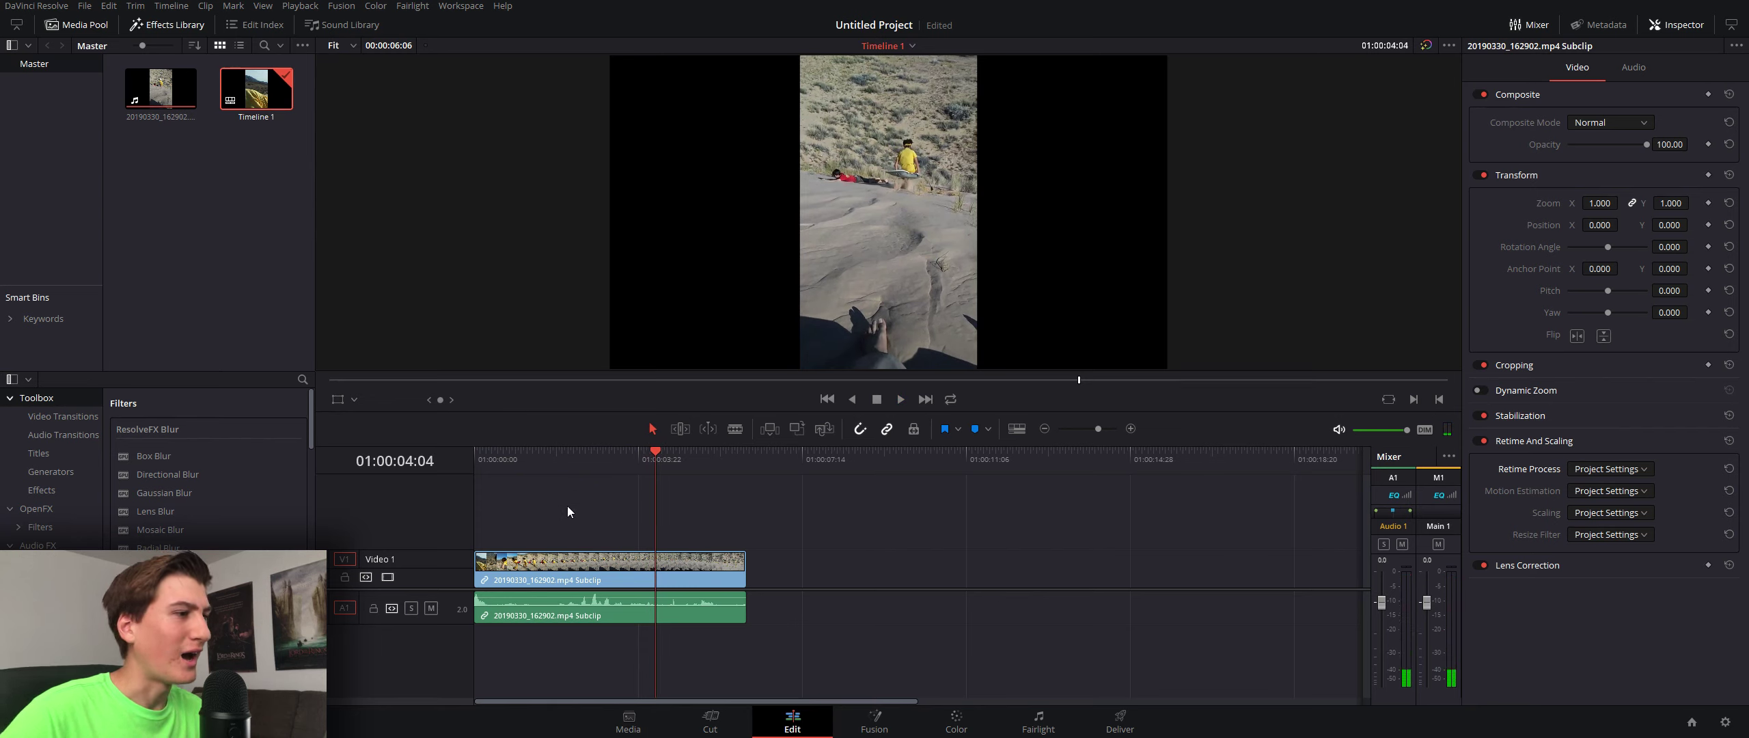
{"action": "left_click", "coordinate": [538, 567]}
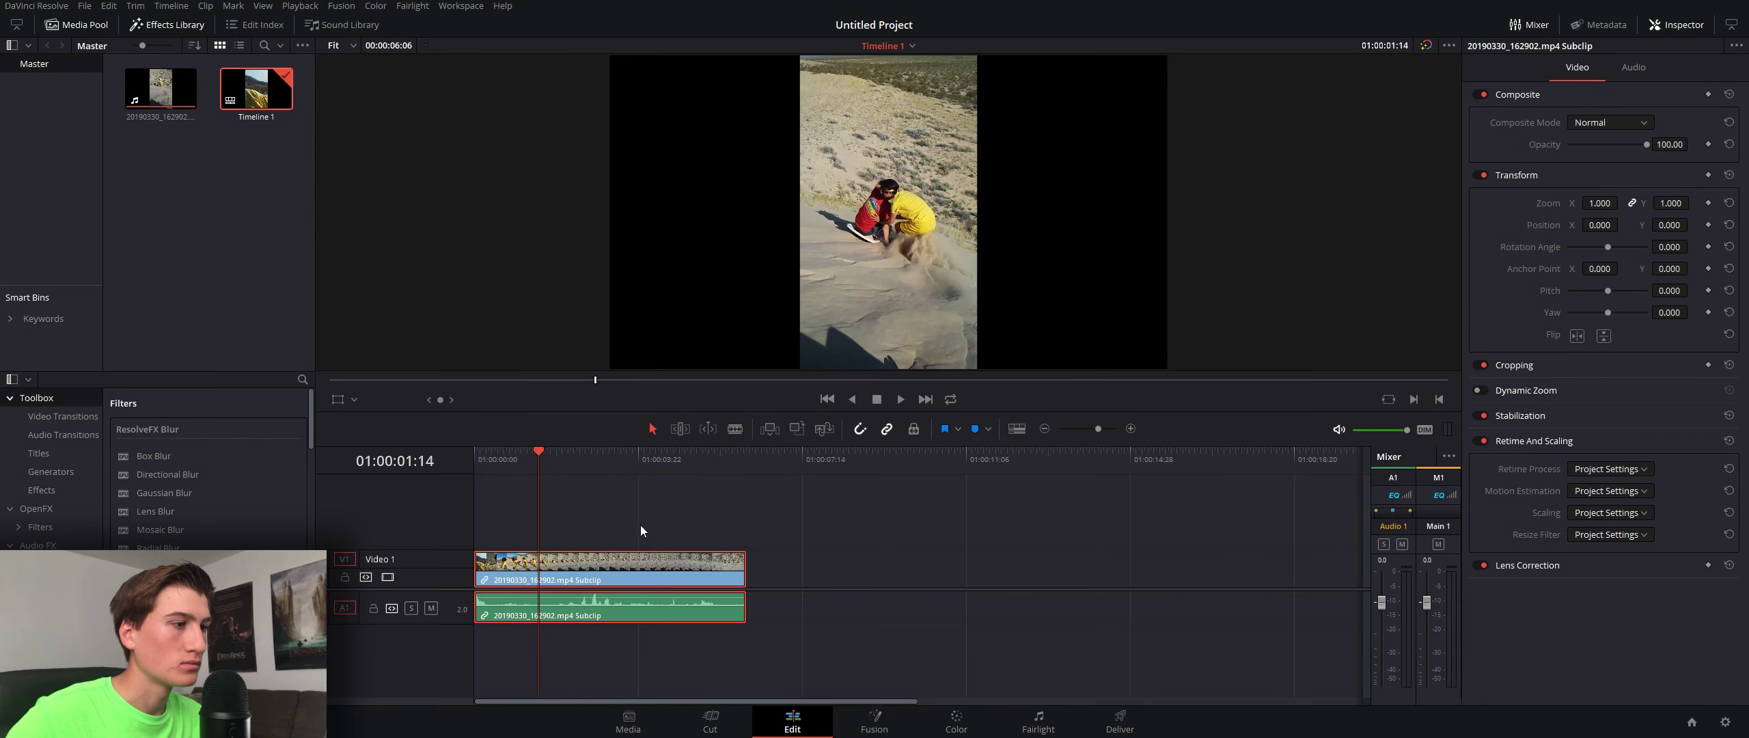
Check the clip's Change Clip Speed settings, leave it at 100%, and return the playhead toward the start.
{"action": "right_click", "coordinate": [560, 566]}
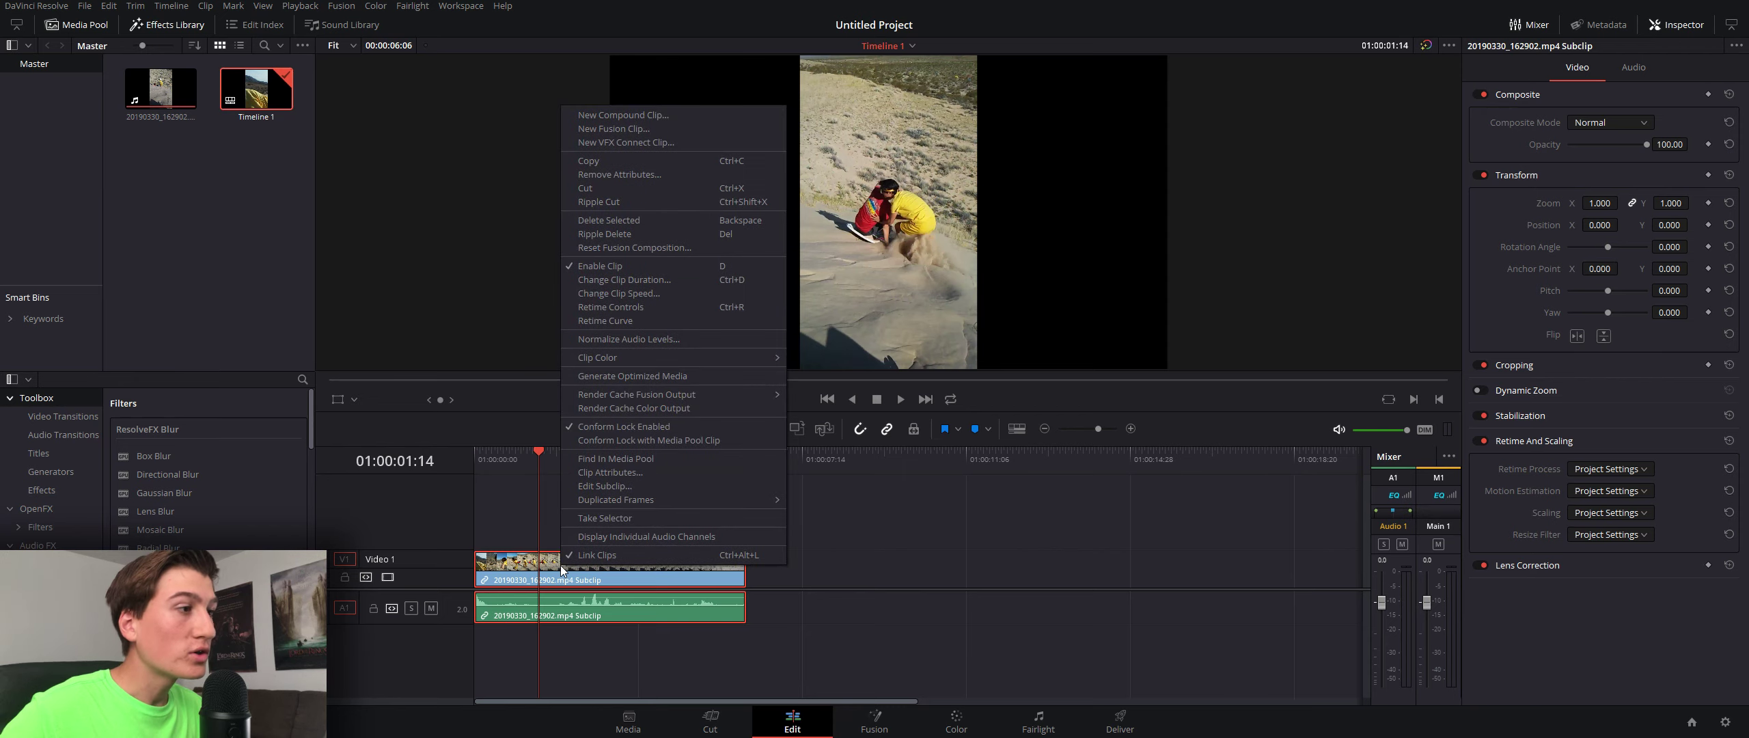
{"action": "left_click", "coordinate": [627, 292]}
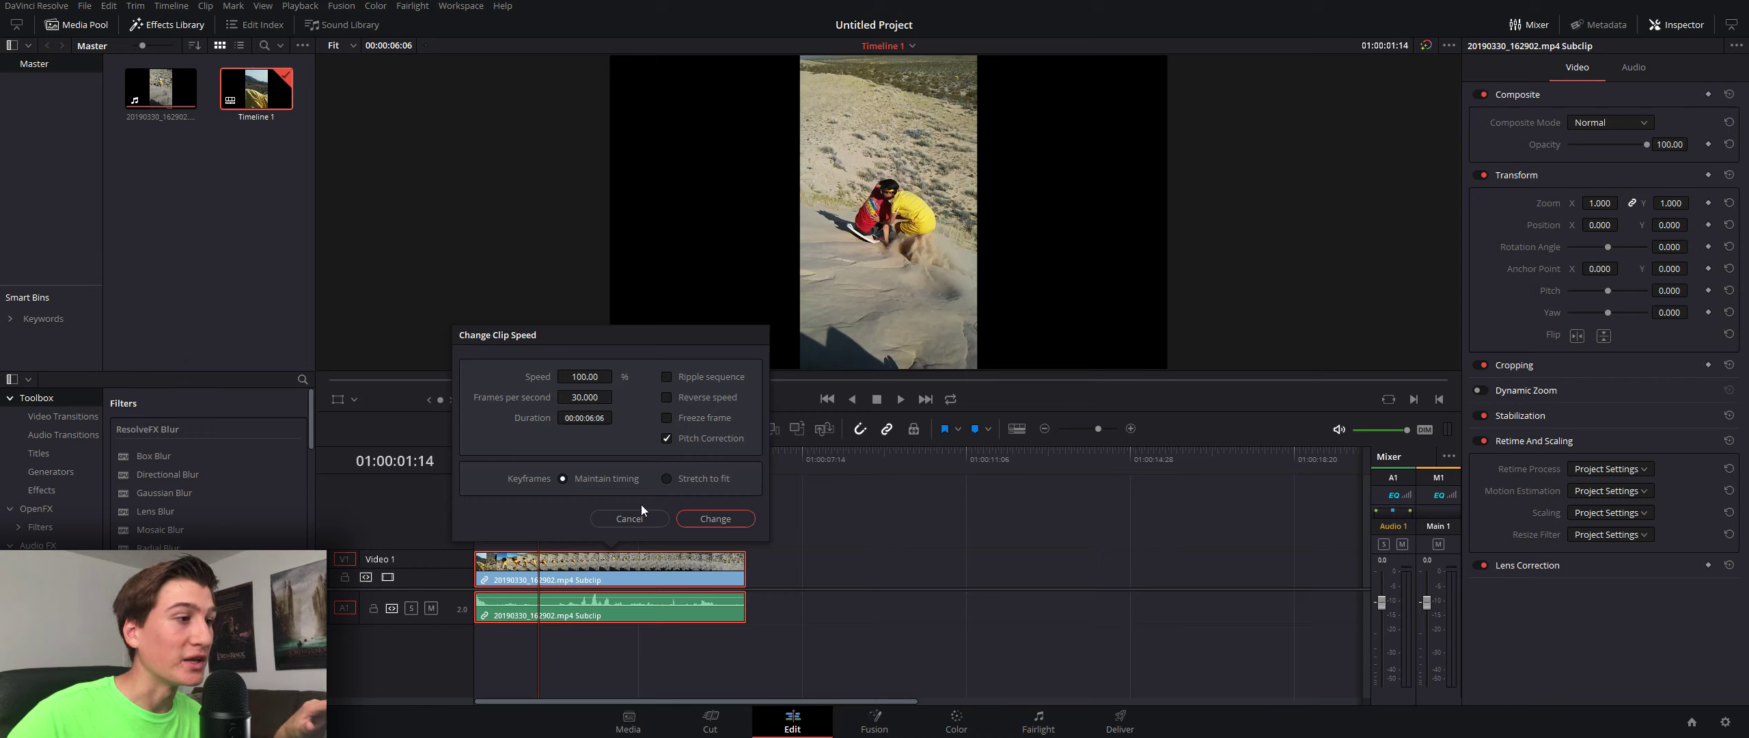
{"action": "left_click", "coordinate": [634, 520]}
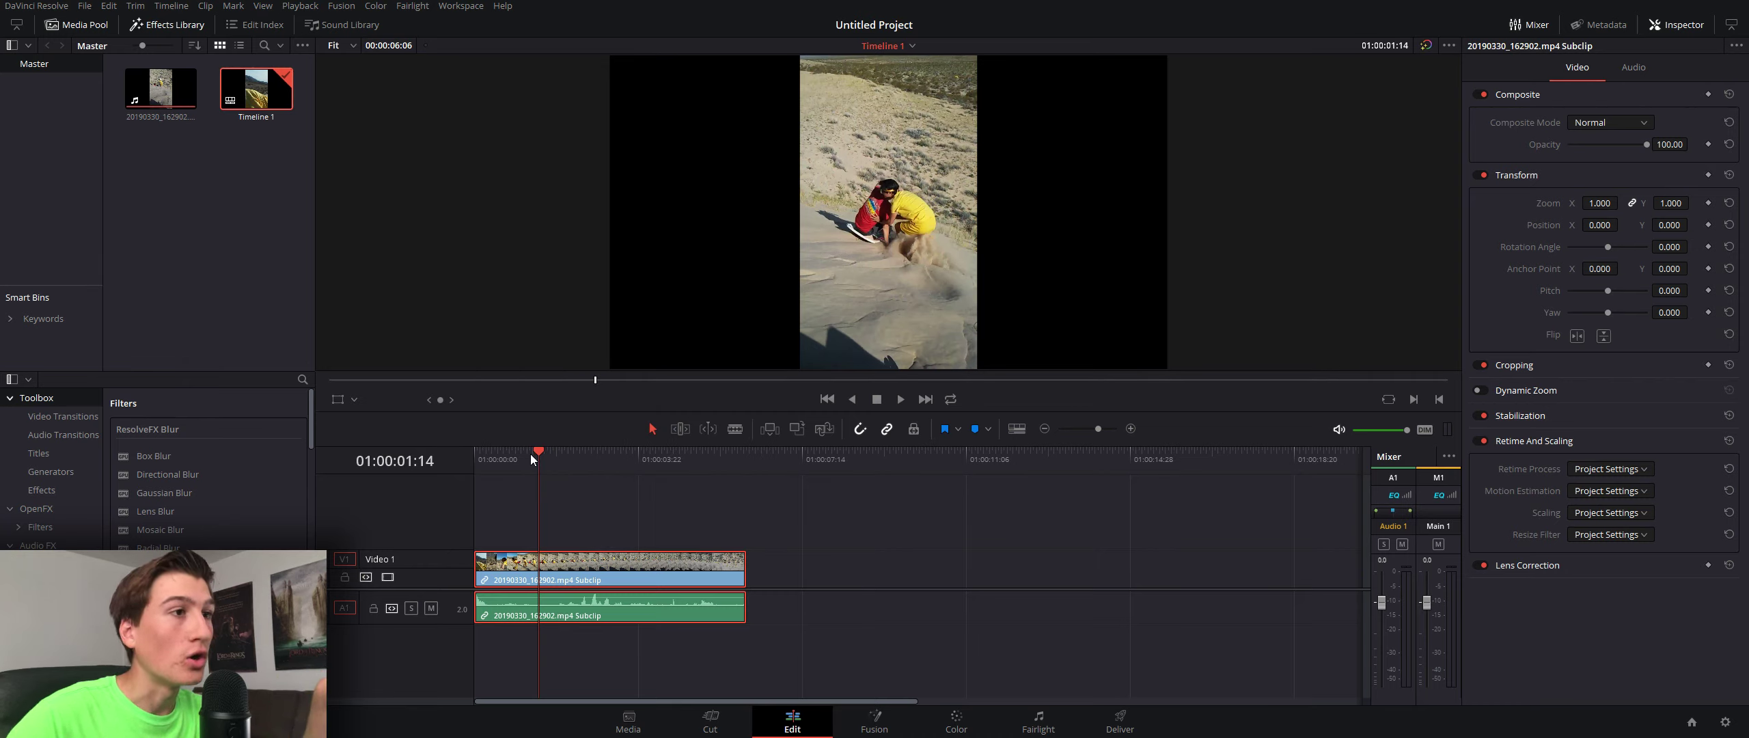
{"action": "left_click_drag", "start_coordinate": [538, 447], "coordinate": [642, 472]}
Turn on Retime Controls for the desert clip from its context menu.
{"action": "right_click", "coordinate": [586, 565]}
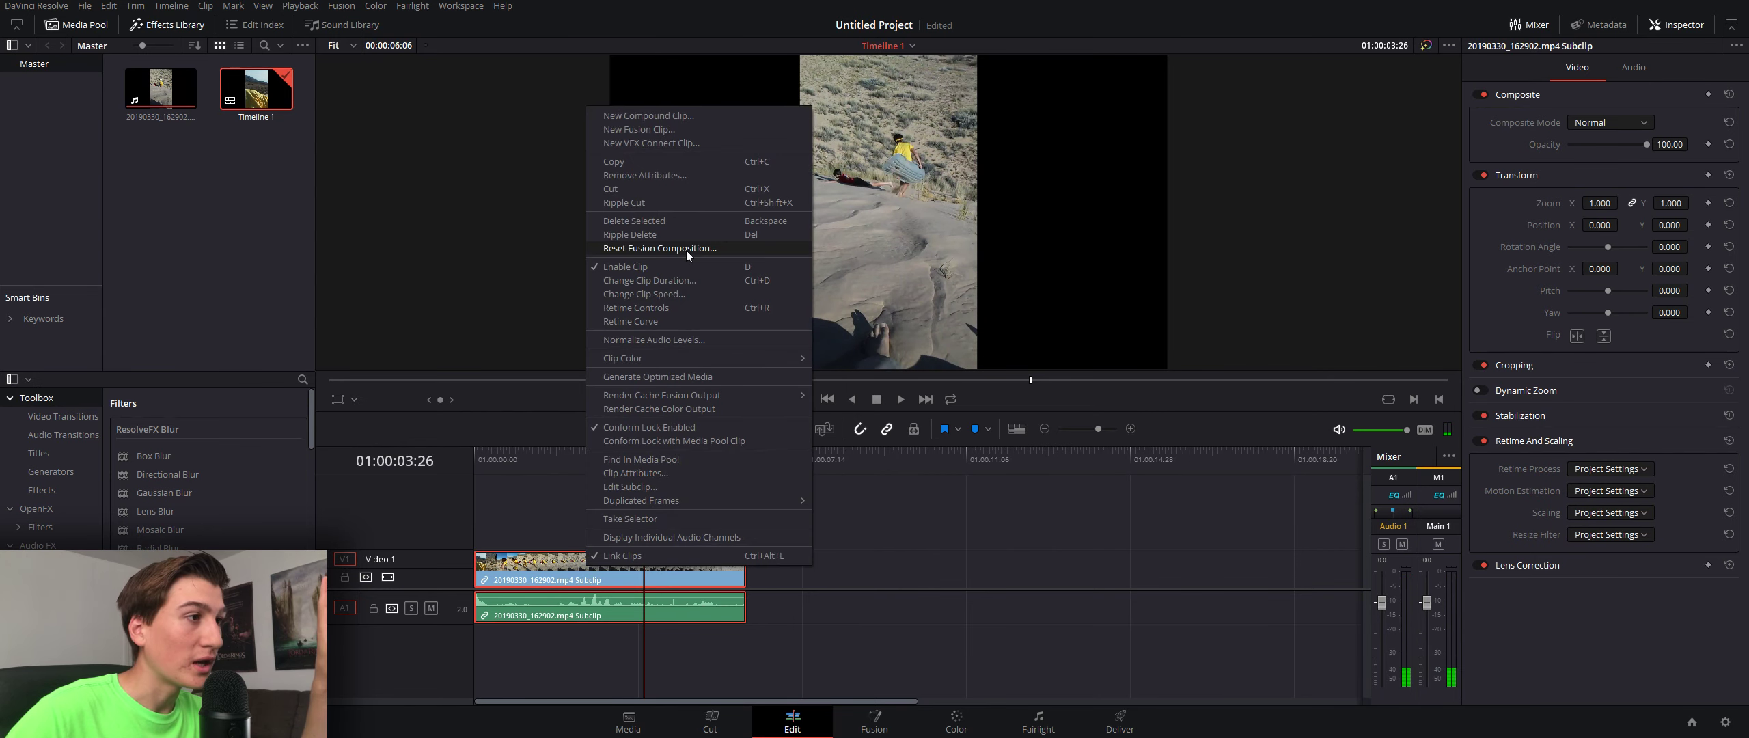
{"action": "left_click", "coordinate": [664, 307]}
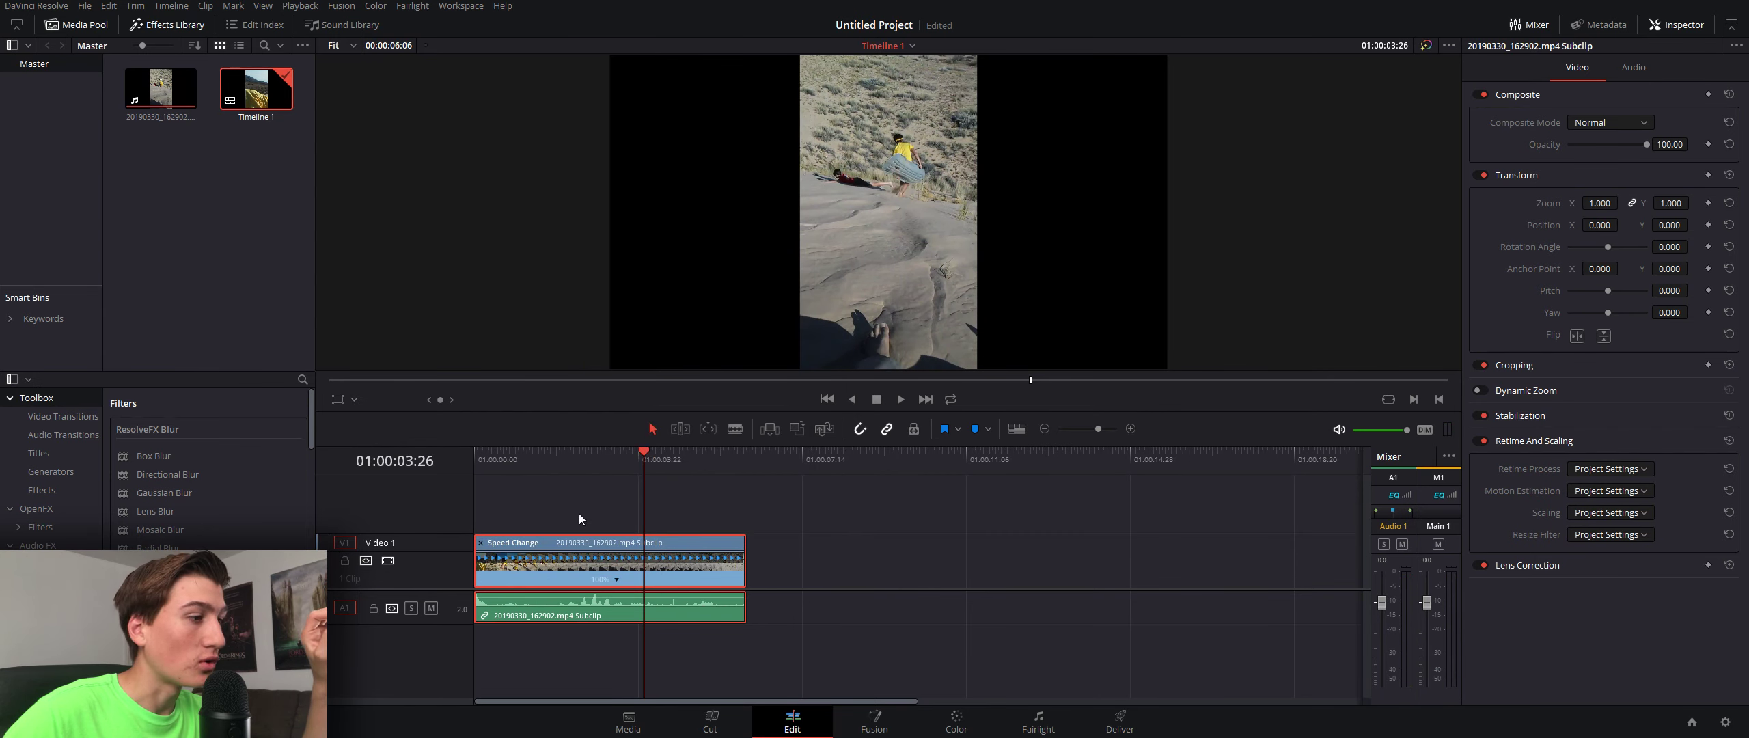
{"action": "left_click_drag", "start_coordinate": [612, 463], "coordinate": [511, 467]}
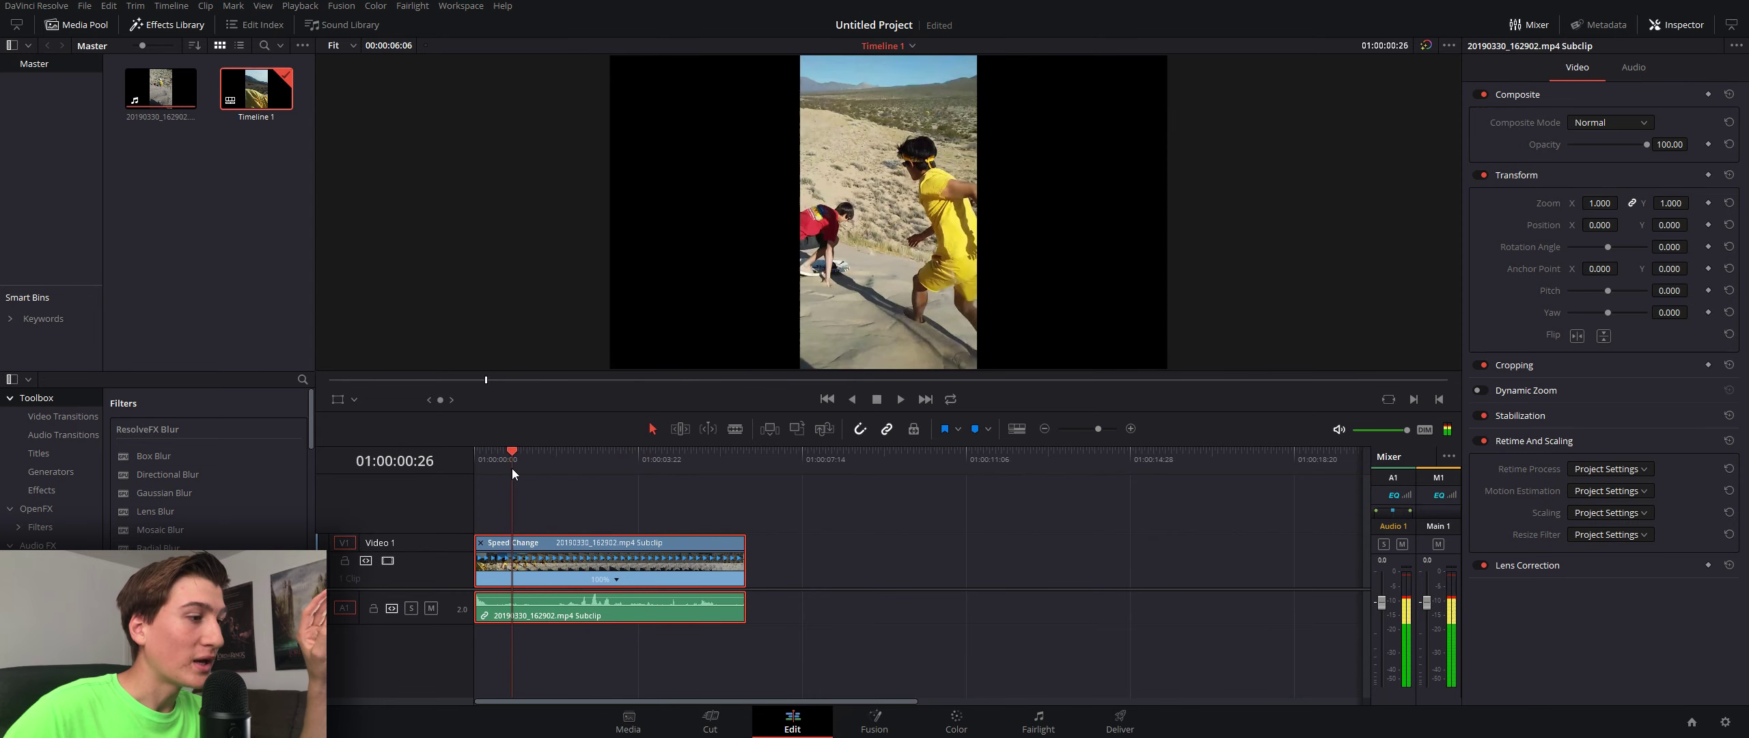
Look through the clip's 100% speed options without changing anything, then play the clip briefly.
{"action": "left_click", "coordinate": [616, 579]}
{"action": "mouse_move", "coordinate": [683, 624]}
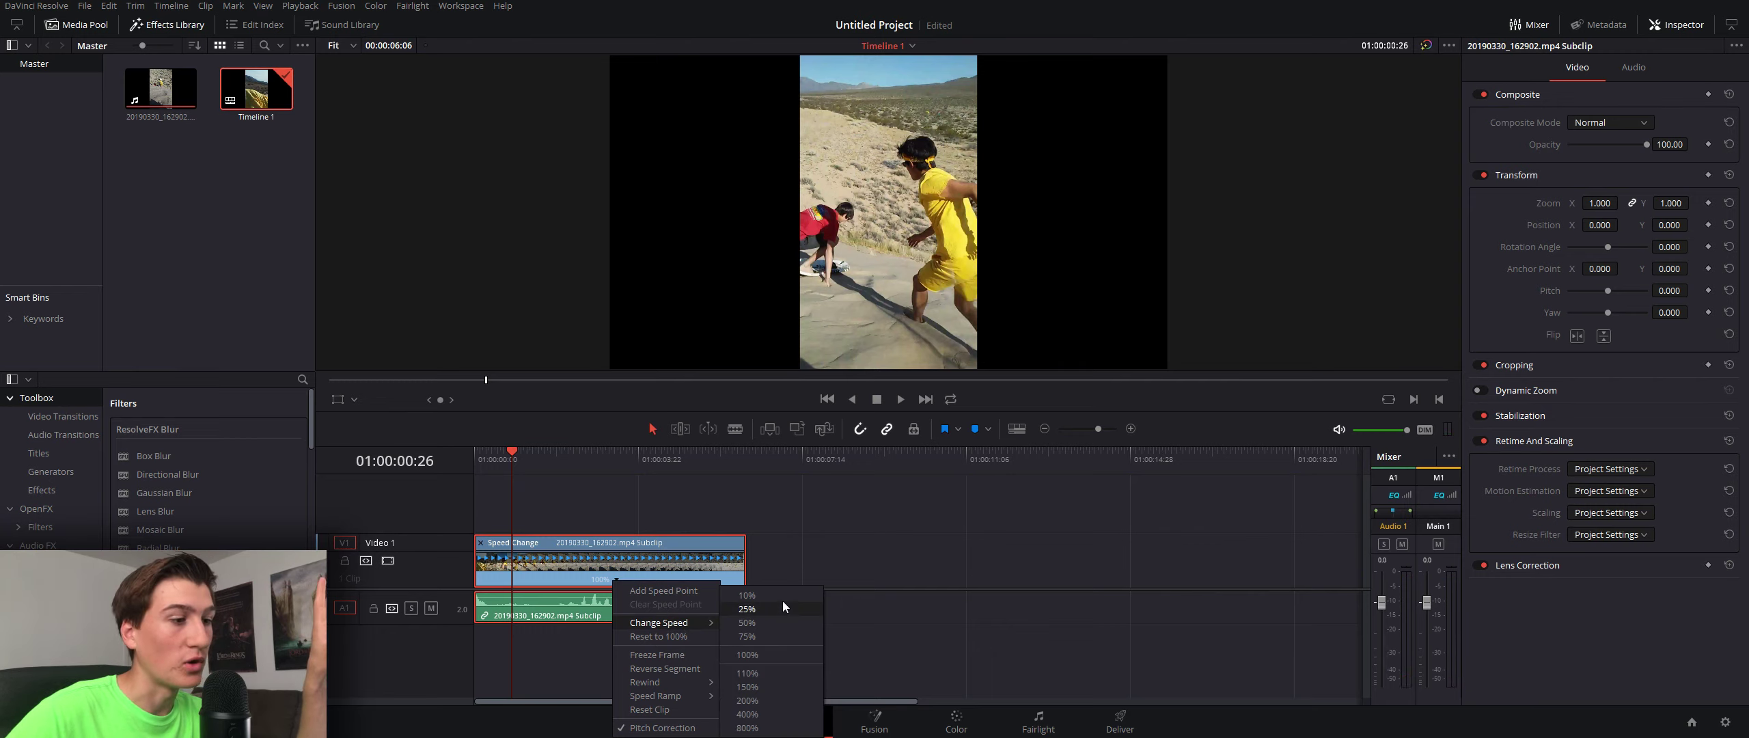
{"action": "left_click", "coordinate": [511, 452]}
{"action": "key", "text": "space"}
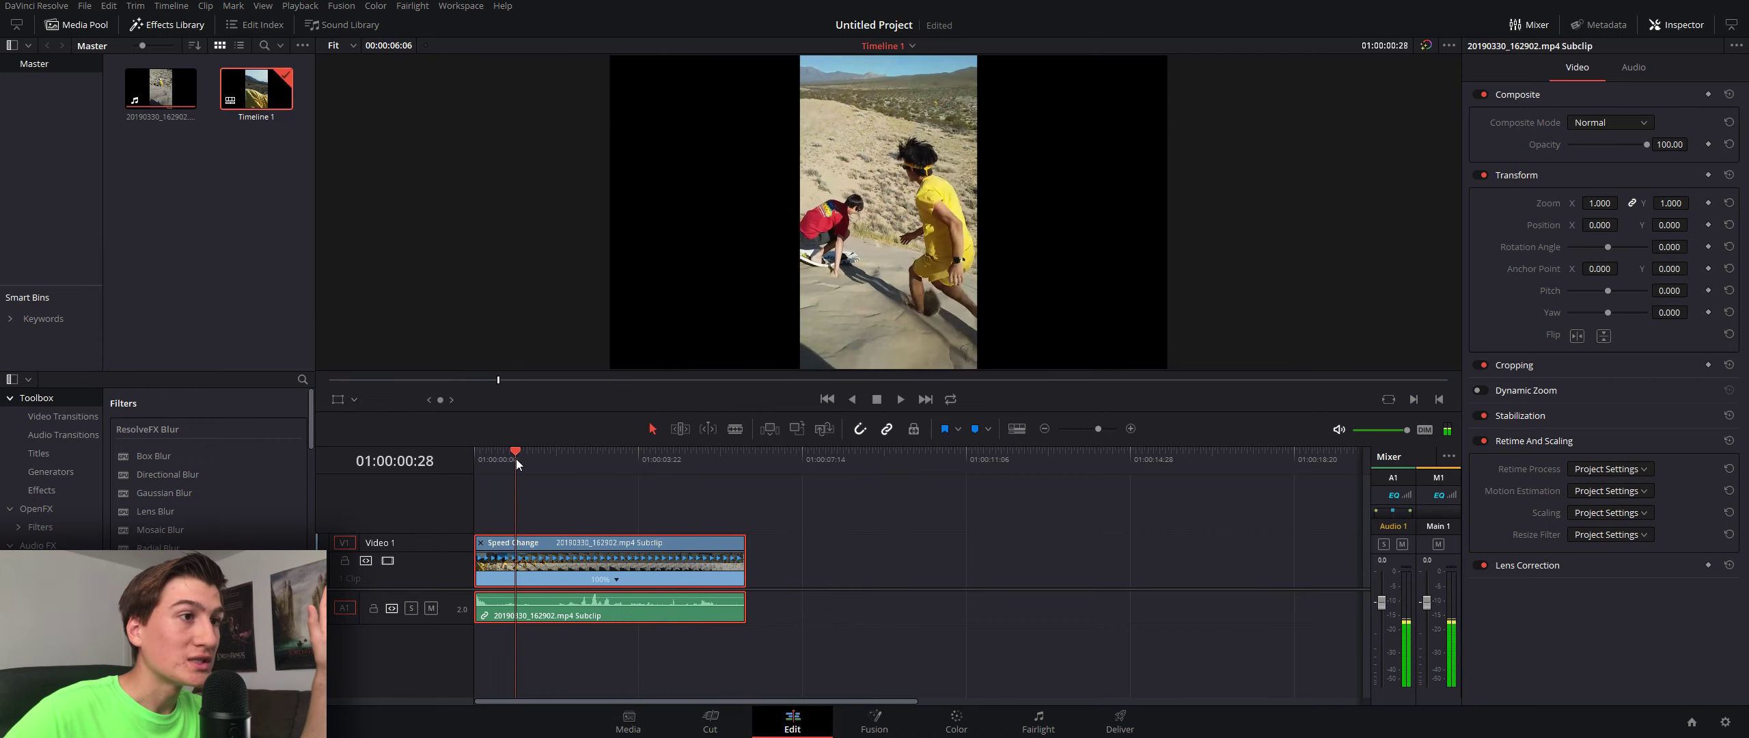
{"action": "key", "text": "space"}
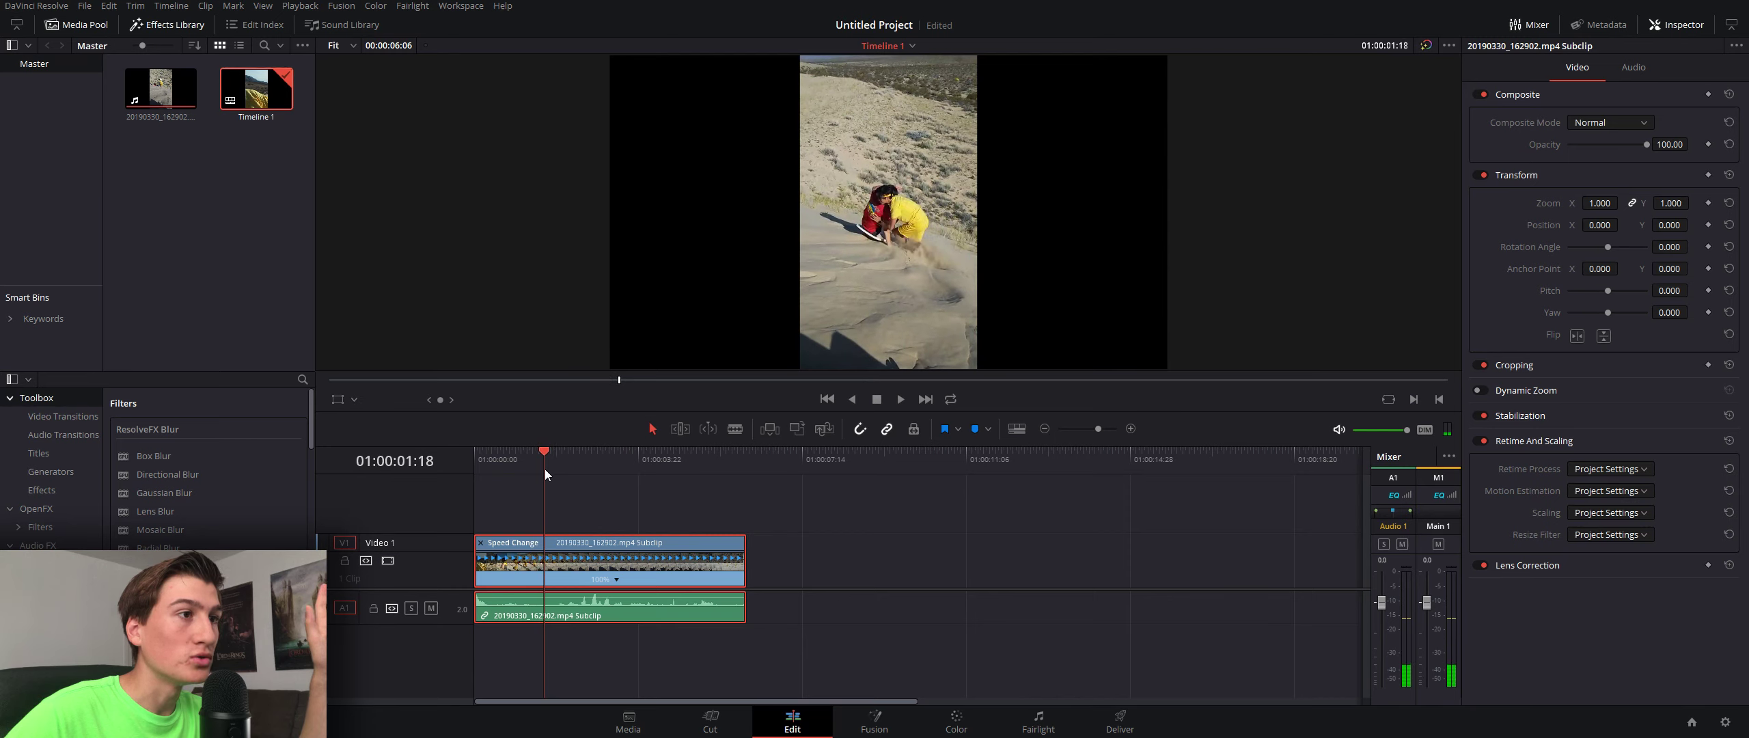
Add two speed points on the clip's retime bar at two playhead positions.
{"action": "left_click", "coordinate": [616, 580]}
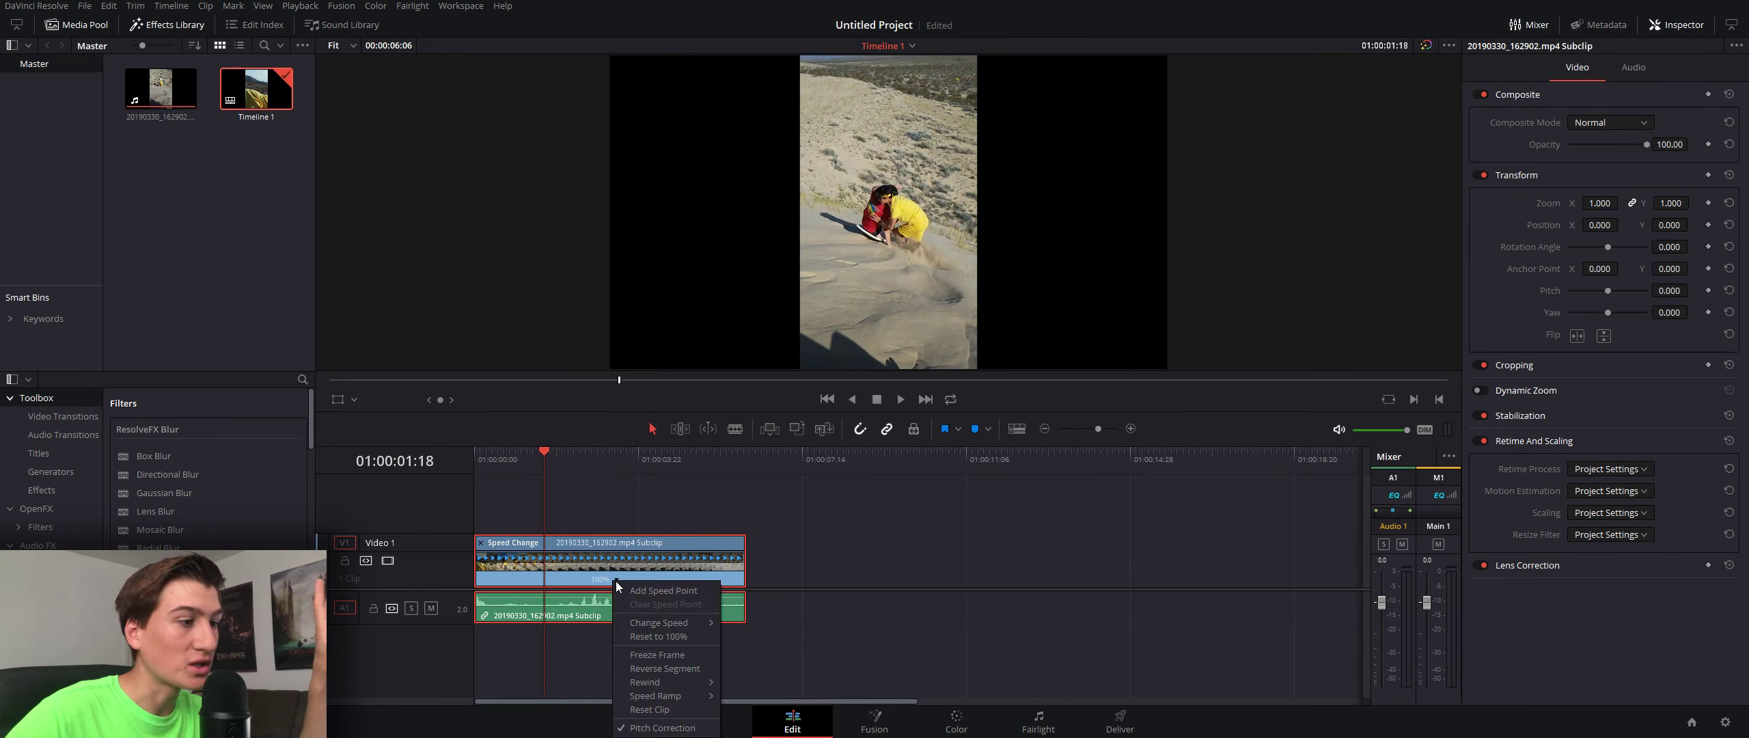
{"action": "left_click", "coordinate": [676, 591]}
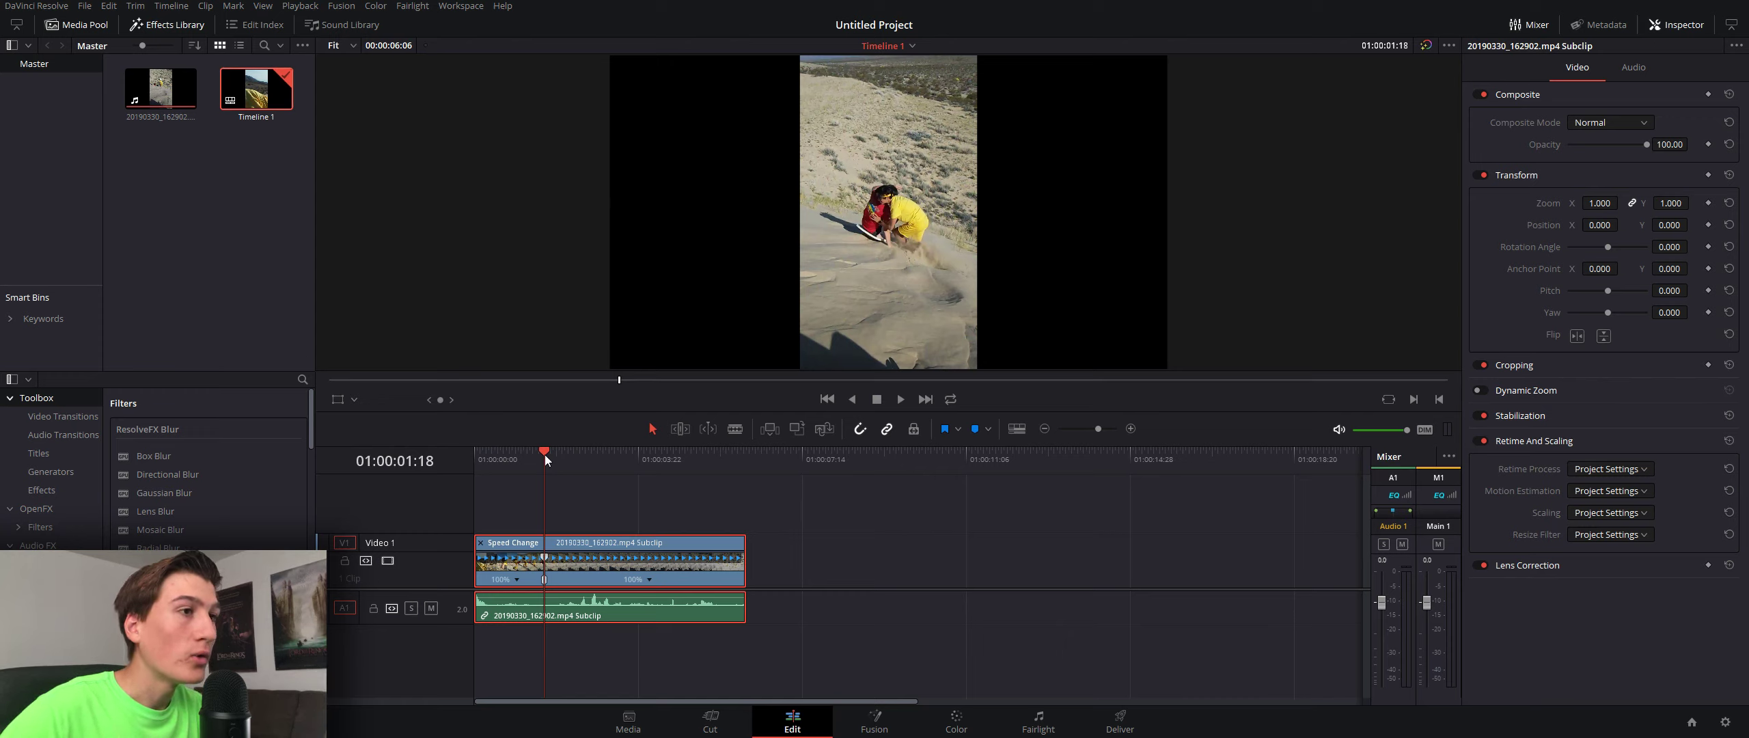
{"action": "left_click_drag", "start_coordinate": [544, 453], "coordinate": [653, 505]}
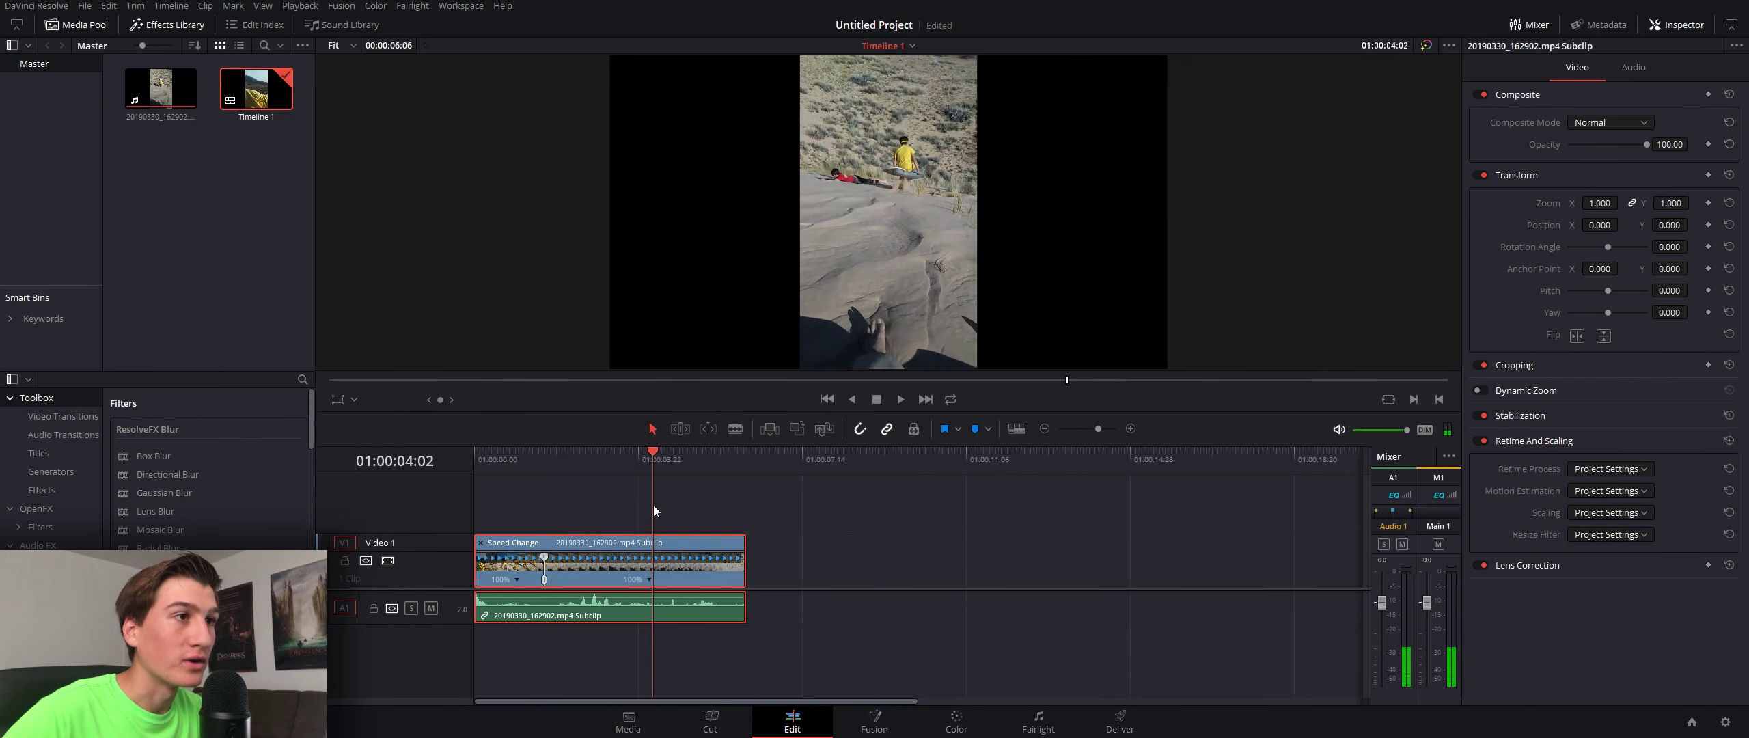
{"action": "left_click", "coordinate": [648, 580]}
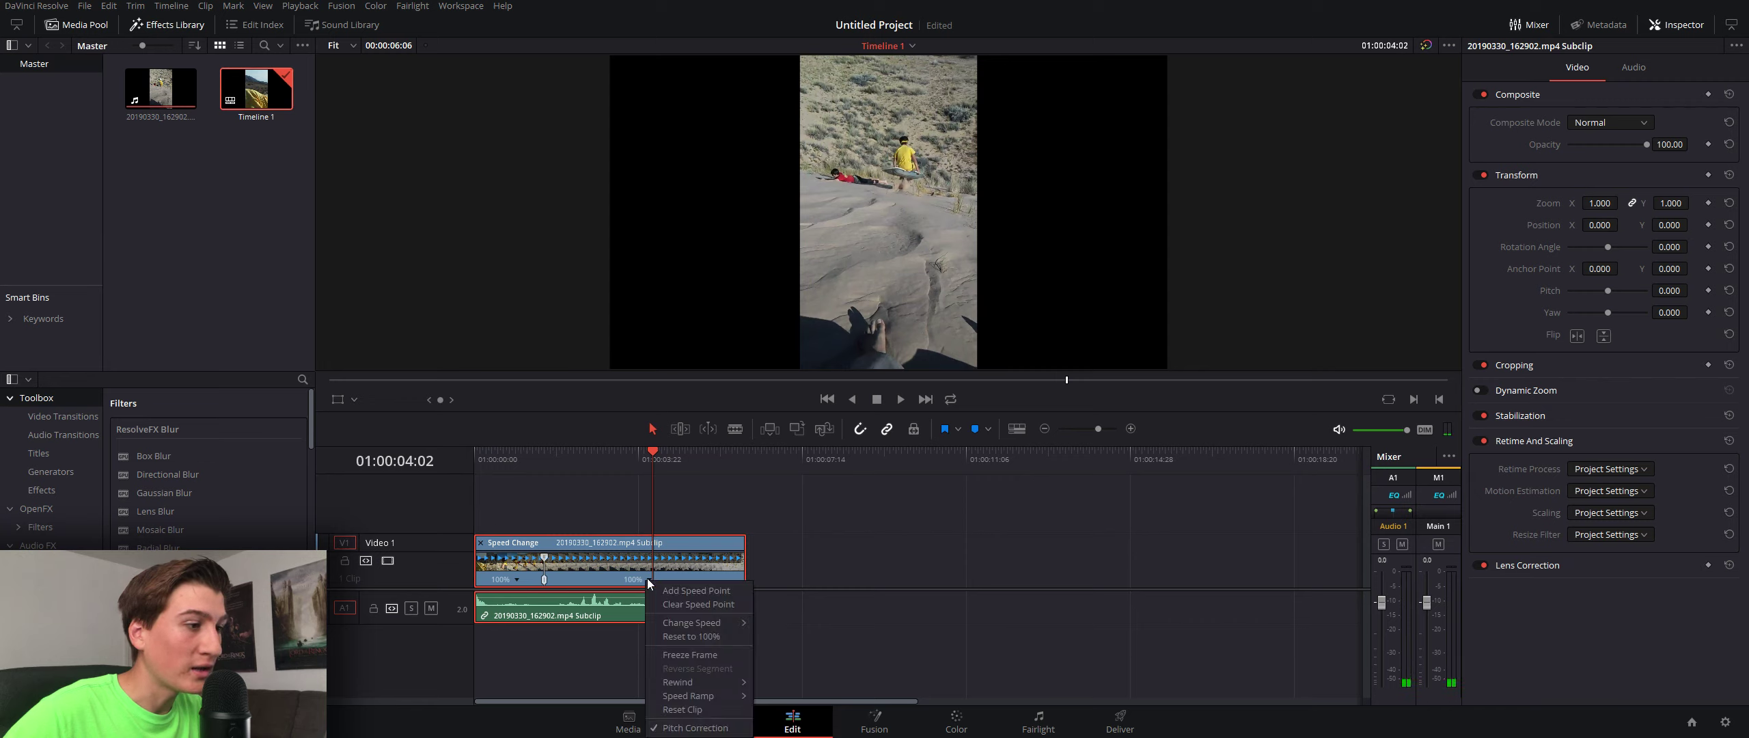
{"action": "left_click", "coordinate": [718, 592]}
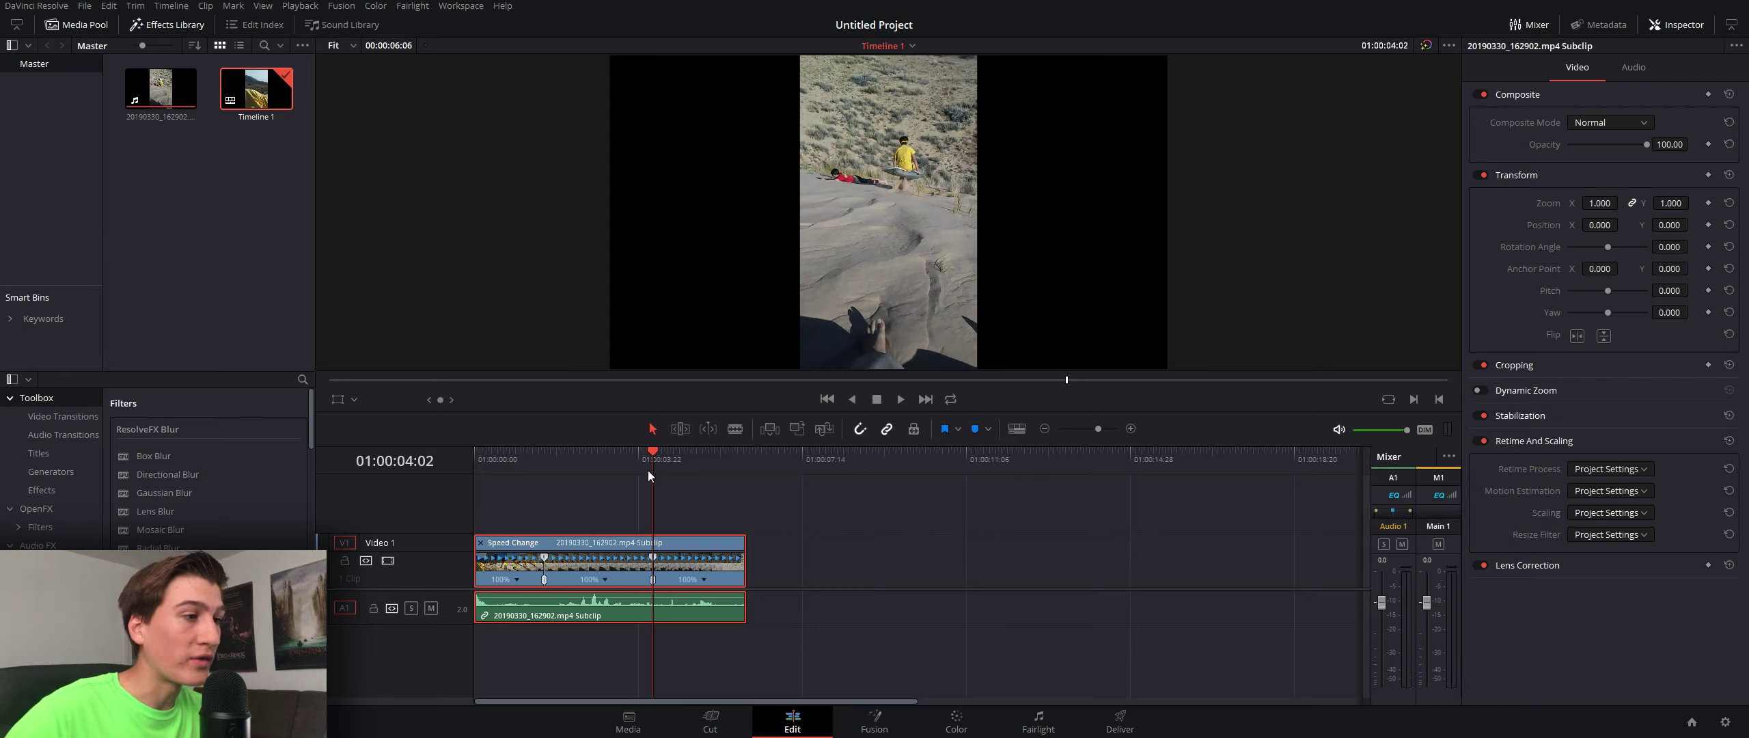
Set the middle section between the speed points to 50% speed.
{"action": "left_click_drag", "start_coordinate": [638, 452], "coordinate": [568, 466]}
{"action": "key", "text": "space"}
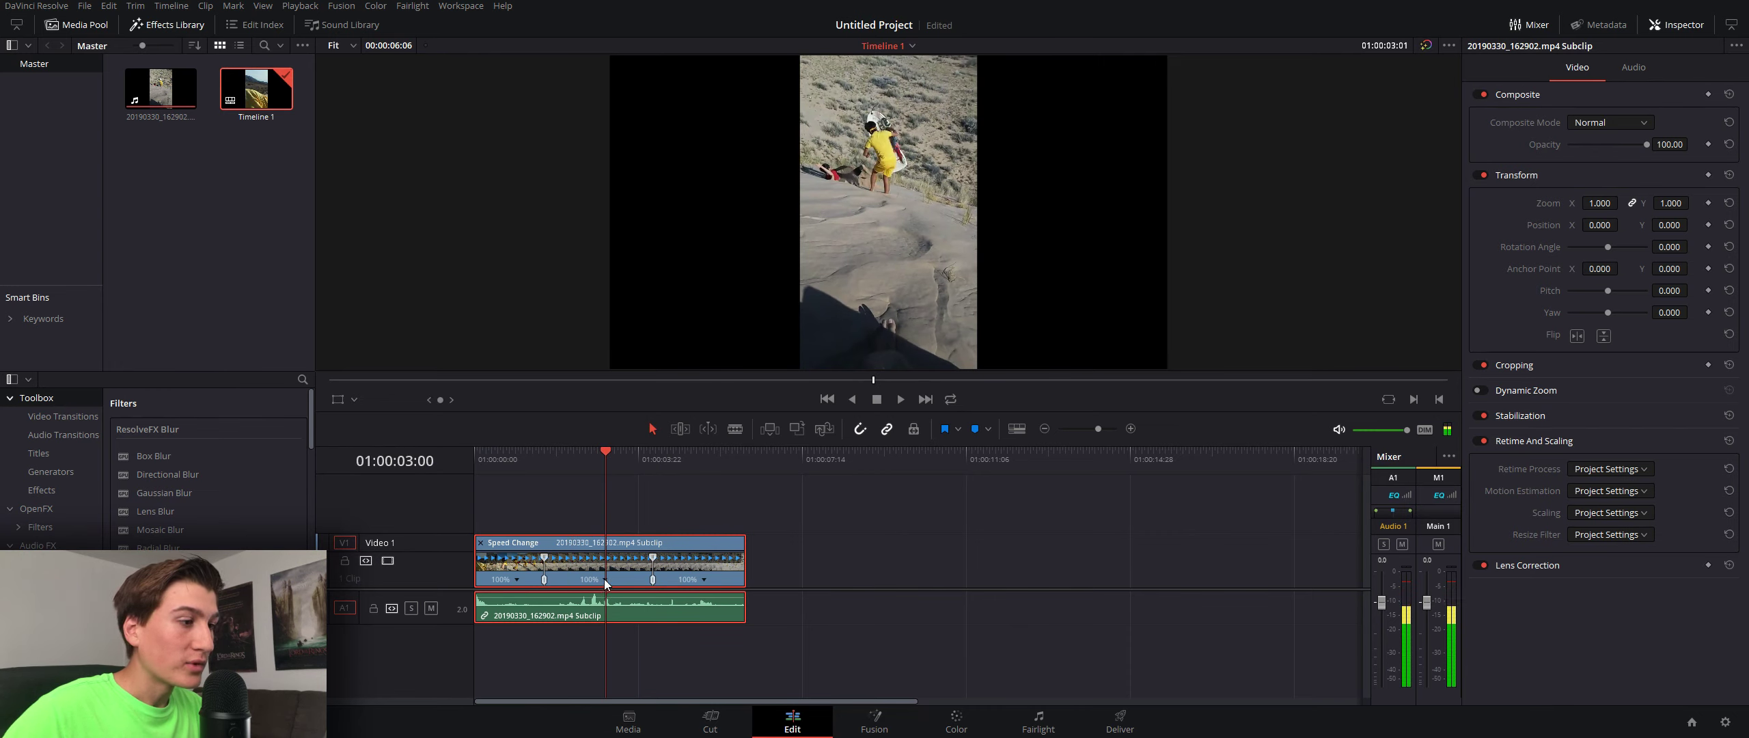
{"action": "left_click", "coordinate": [605, 580]}
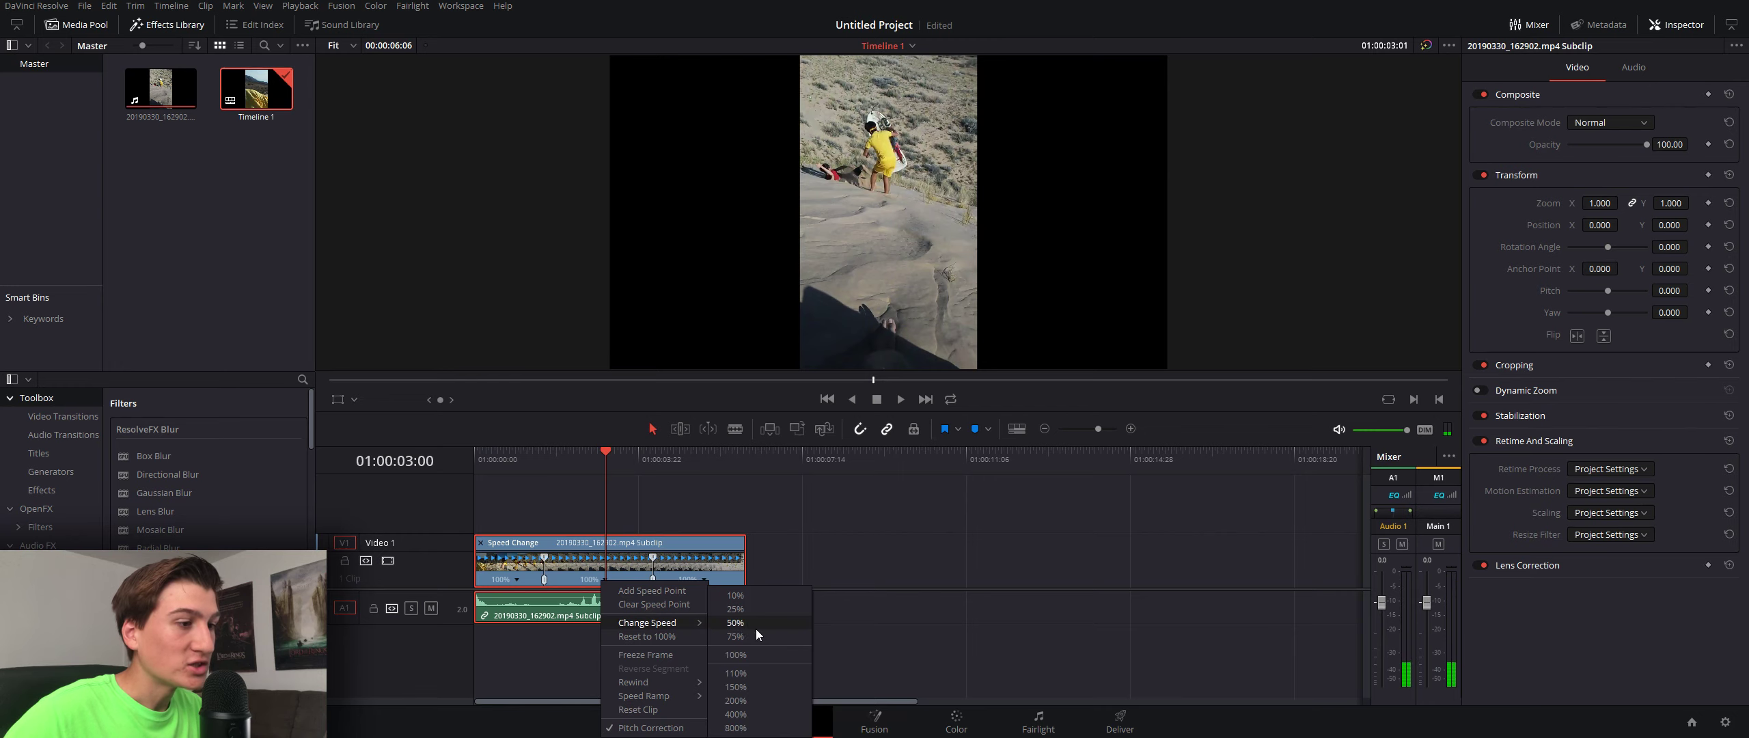
{"action": "left_click", "coordinate": [765, 621]}
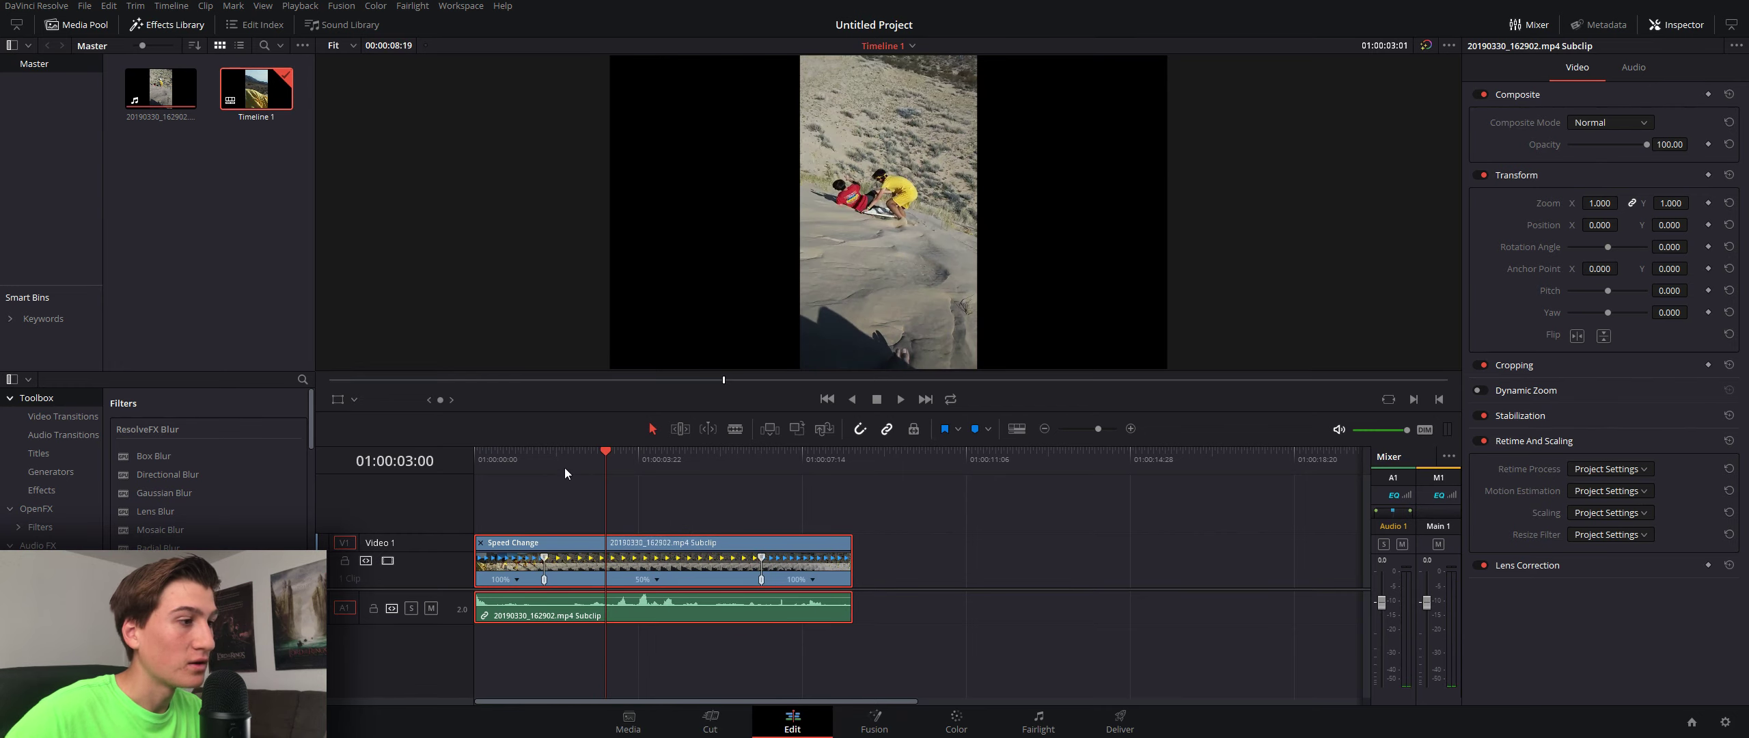
{"action": "left_click_drag", "start_coordinate": [563, 468], "coordinate": [473, 478]}
{"action": "key", "text": "space"}
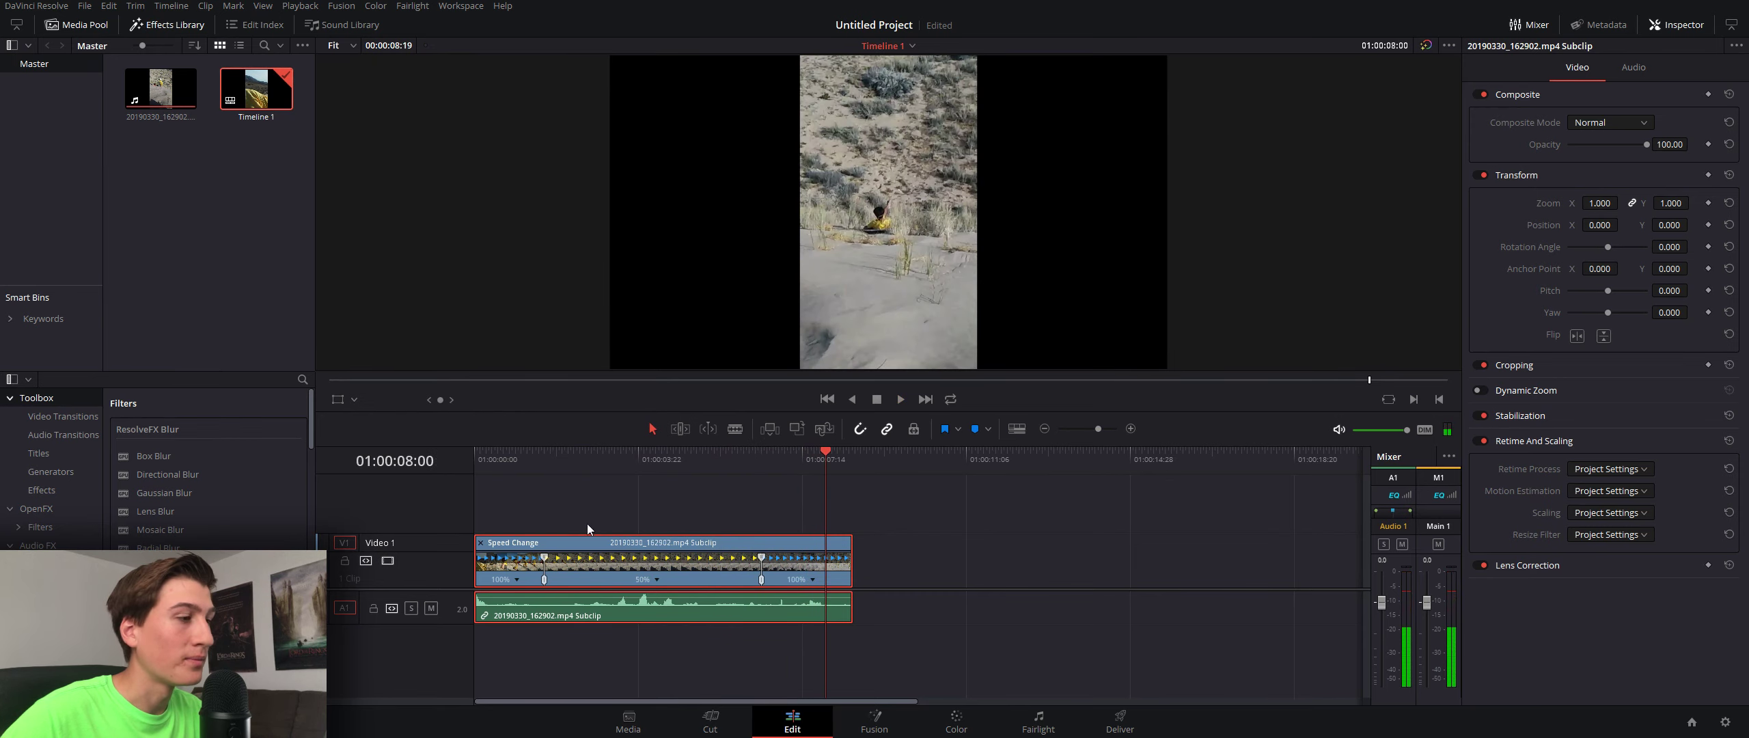
{"action": "mouse_move", "coordinate": [563, 463]}
{"action": "left_mouse_down"}
{"action": "mouse_move", "coordinate": [519, 472]}
{"action": "mouse_move", "coordinate": [537, 456]}
{"action": "mouse_move", "coordinate": [588, 473]}
{"action": "mouse_move", "coordinate": [552, 479]}
{"action": "left_mouse_up"}
{"action": "key", "text": "Right"}
{"action": "key", "text": "Right"}
{"action": "key", "text": "Right"}
{"action": "key", "text": "Right"}
{"action": "key", "text": "Right"}
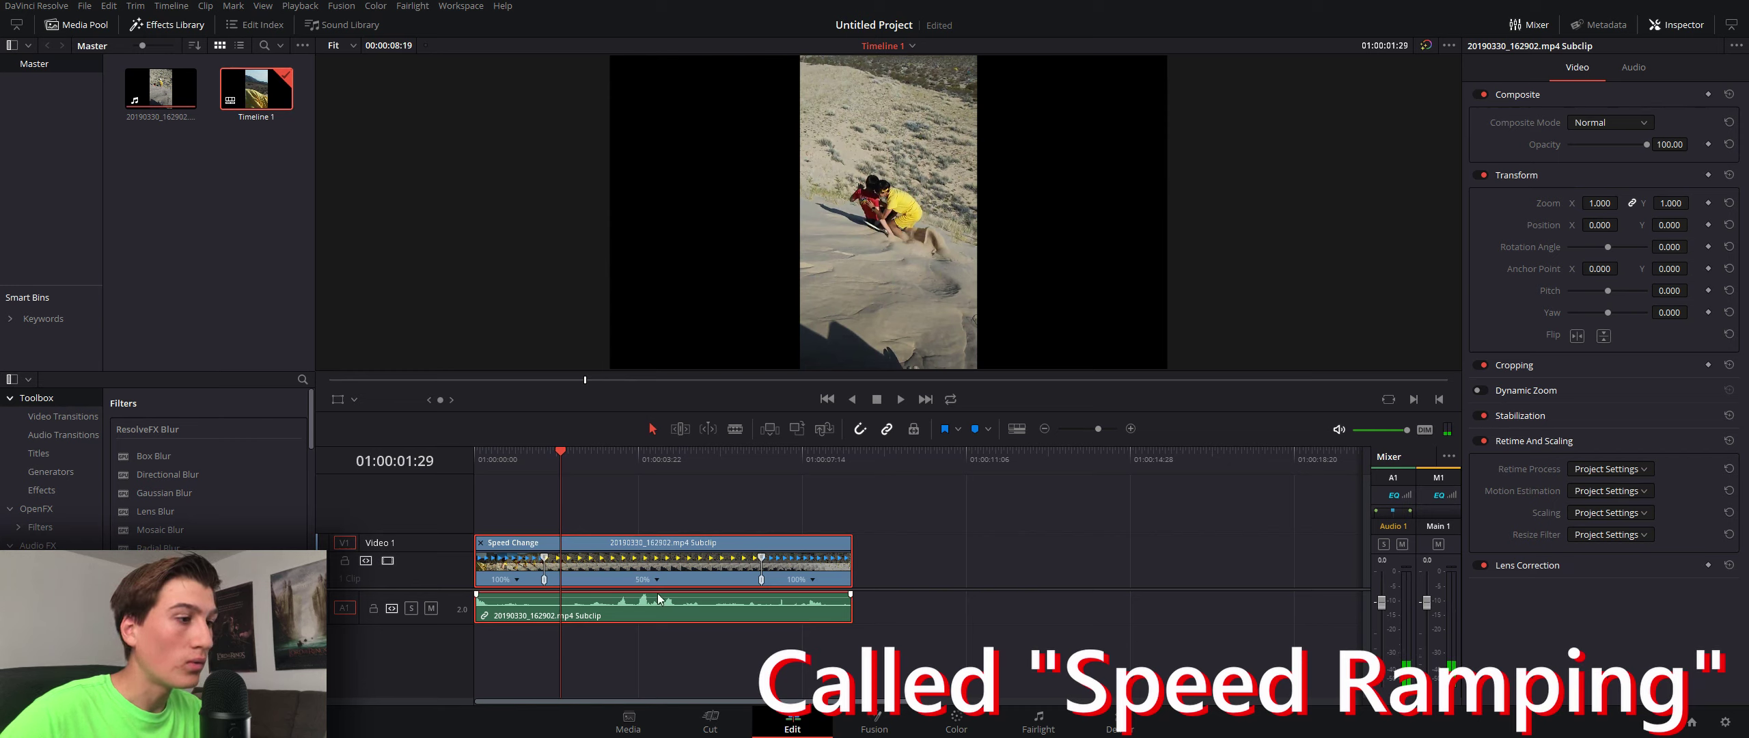
In the Retime Curve, ease the first retime keyframe and pull out its bezier handle.
{"action": "right_click", "coordinate": [678, 567]}
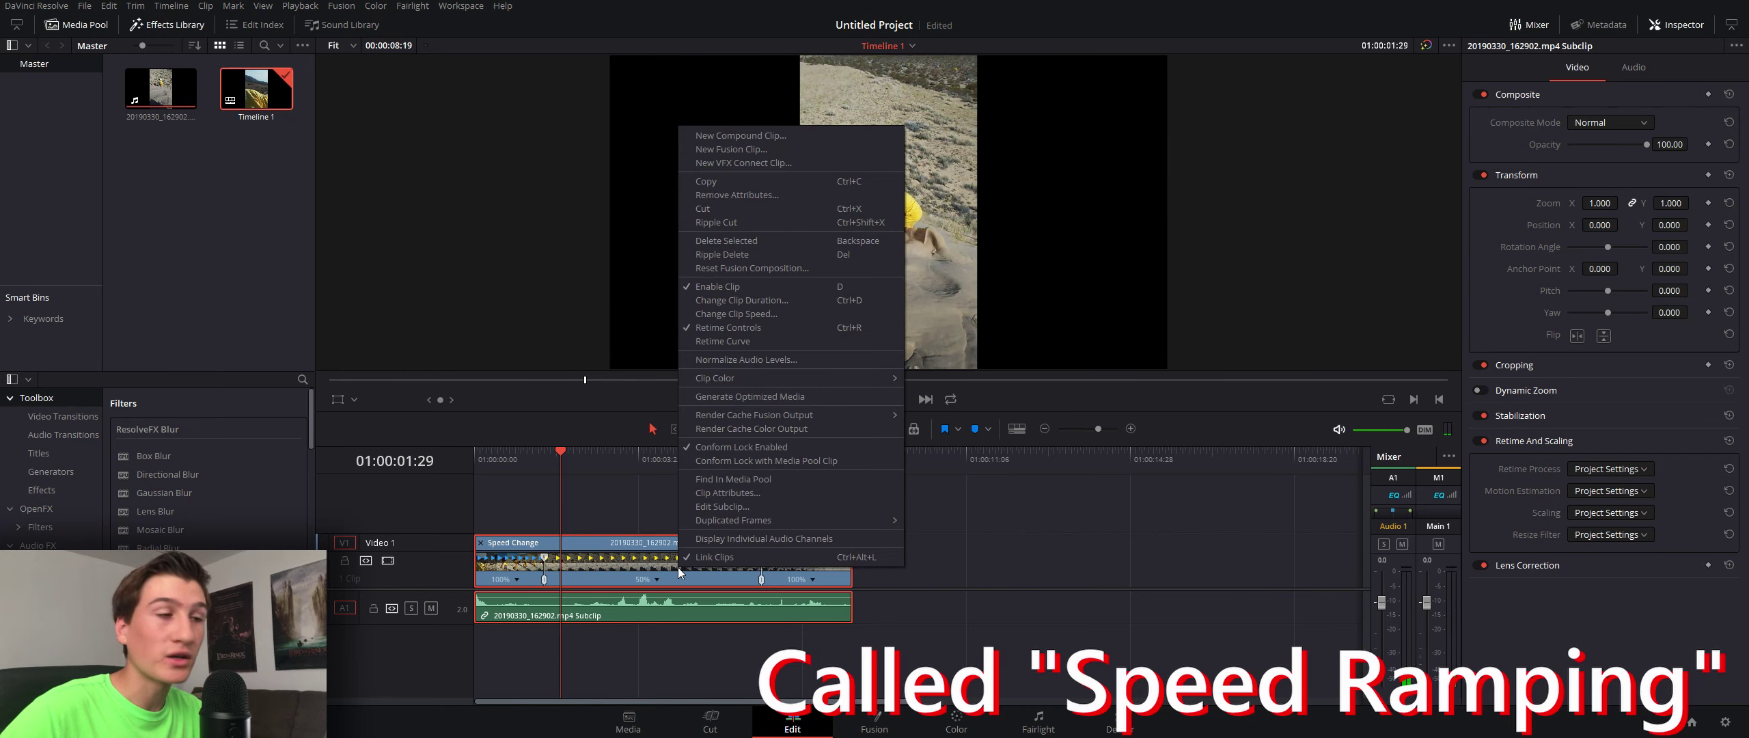
{"action": "left_click", "coordinate": [711, 343]}
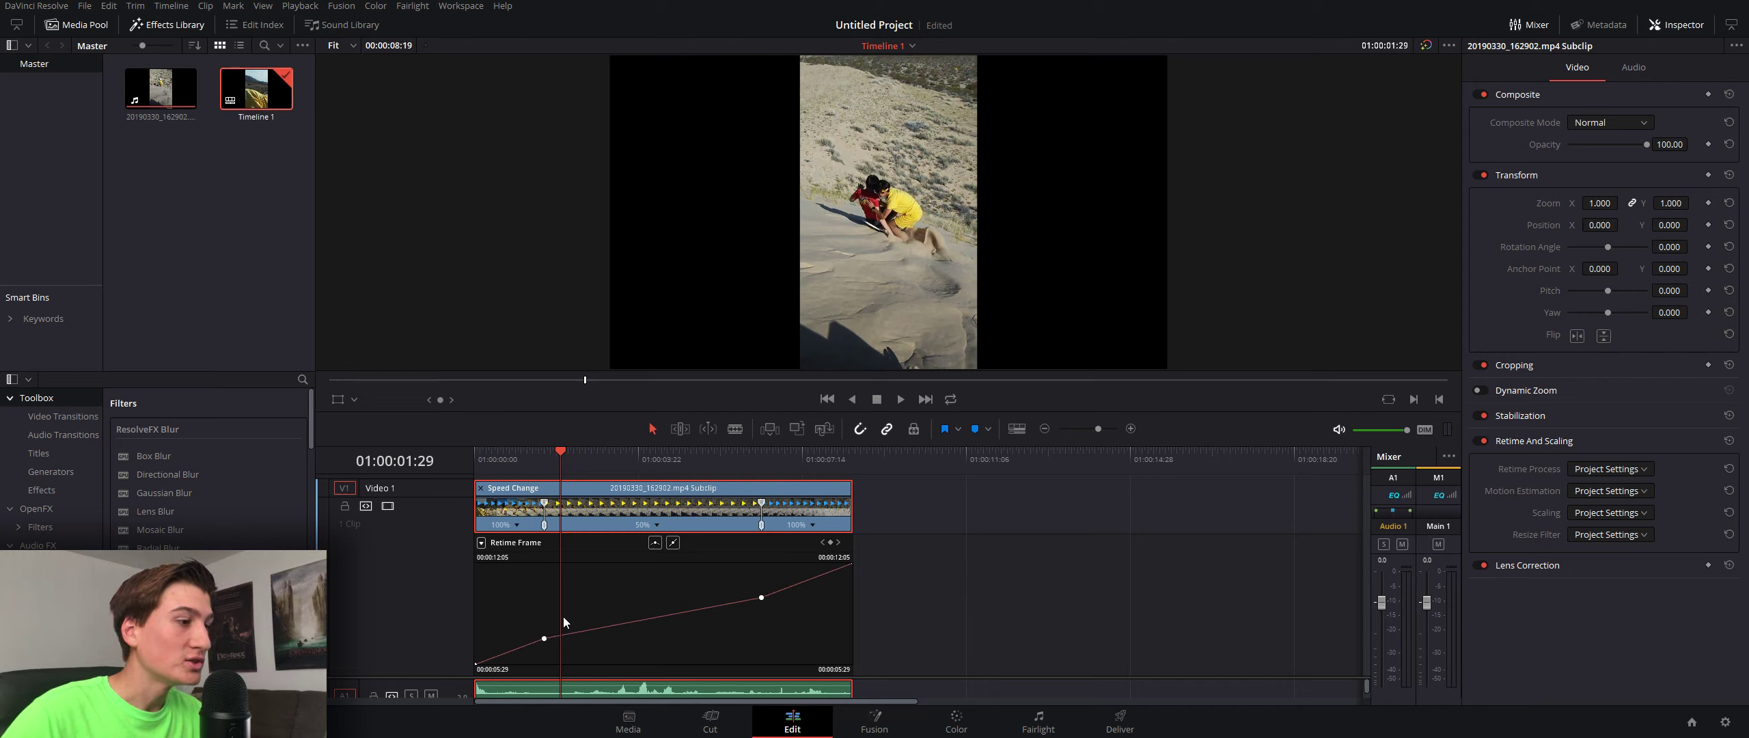
{"action": "left_click", "coordinate": [544, 638]}
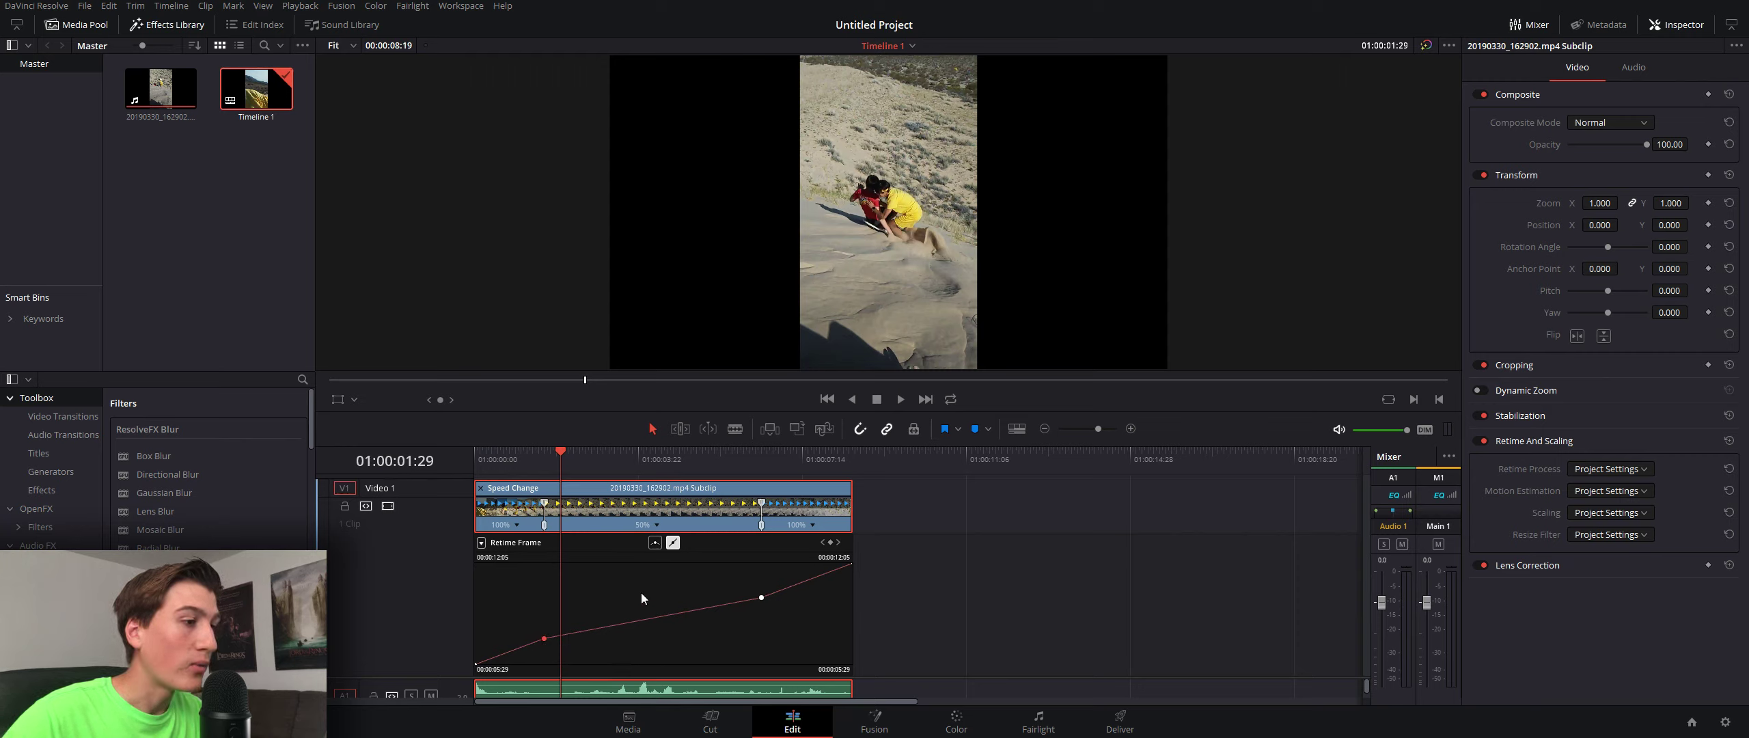
{"action": "left_click", "coordinate": [655, 543]}
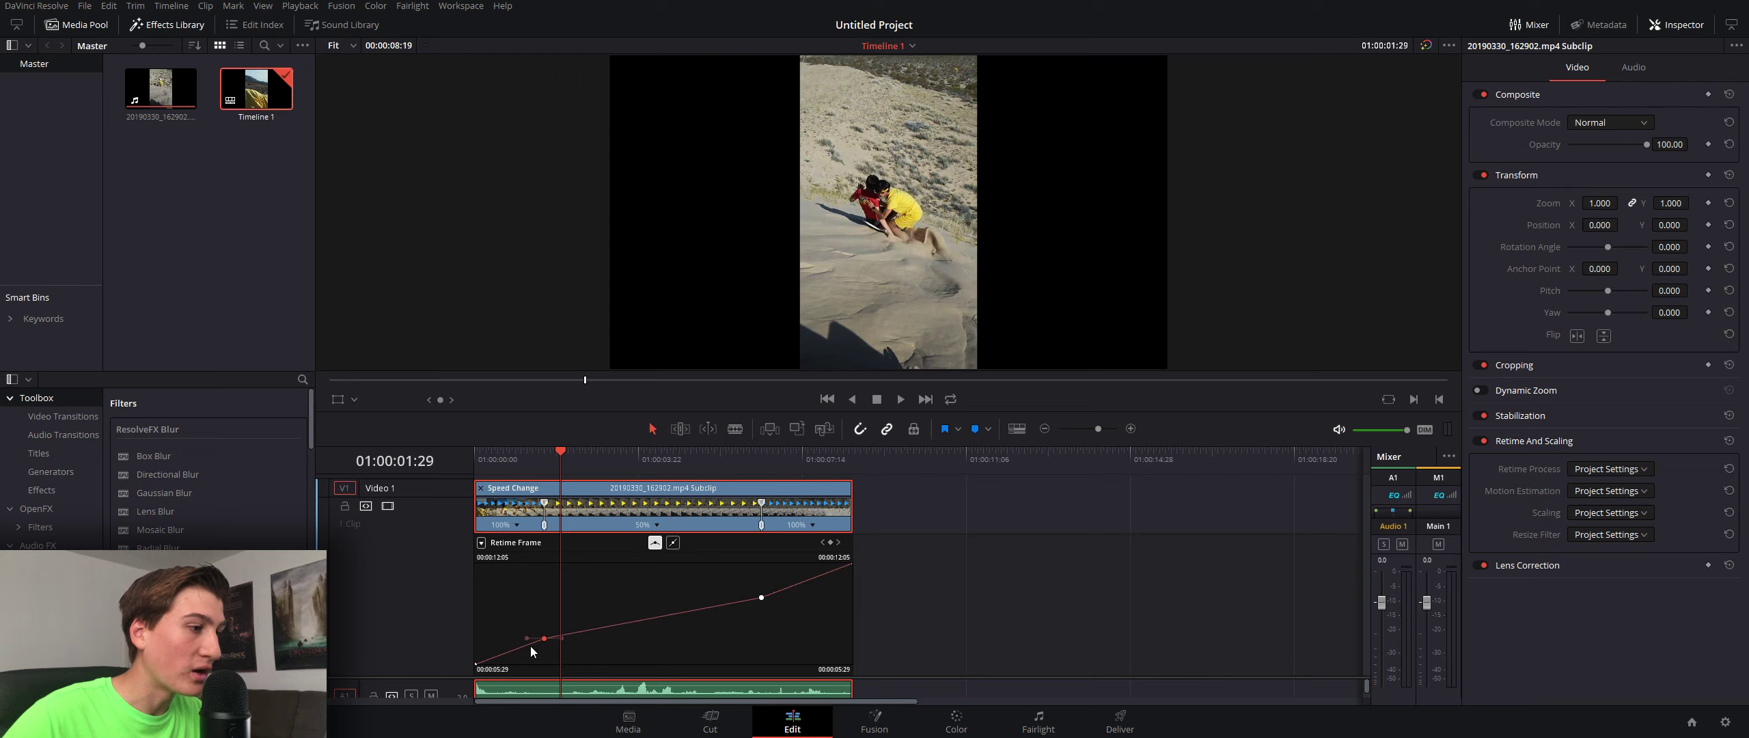
{"action": "mouse_move", "coordinate": [543, 638]}
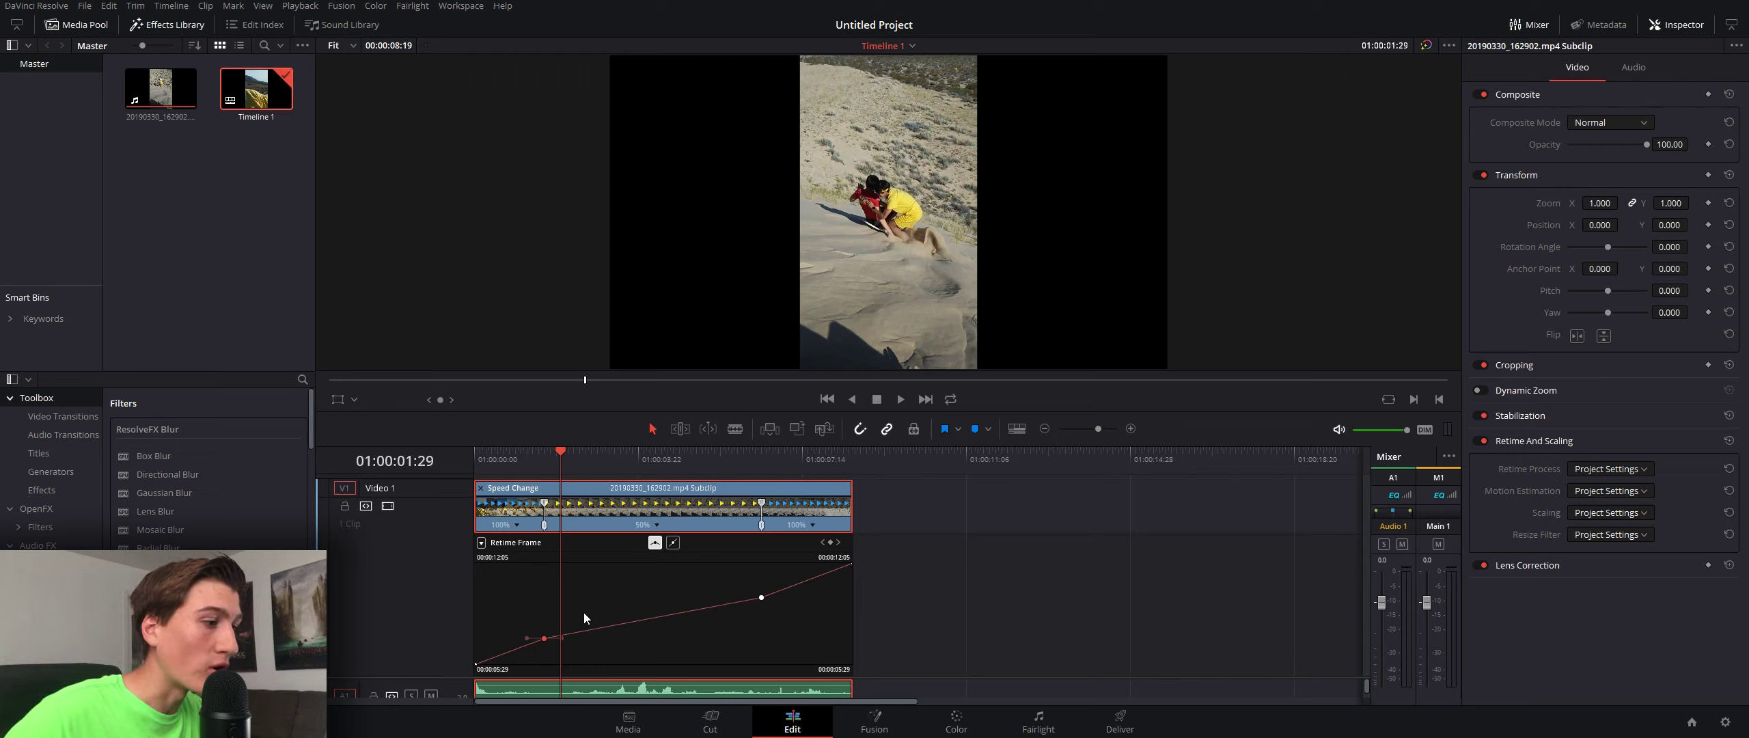
{"action": "left_click_drag", "start_coordinate": [527, 638], "coordinate": [411, 642]}
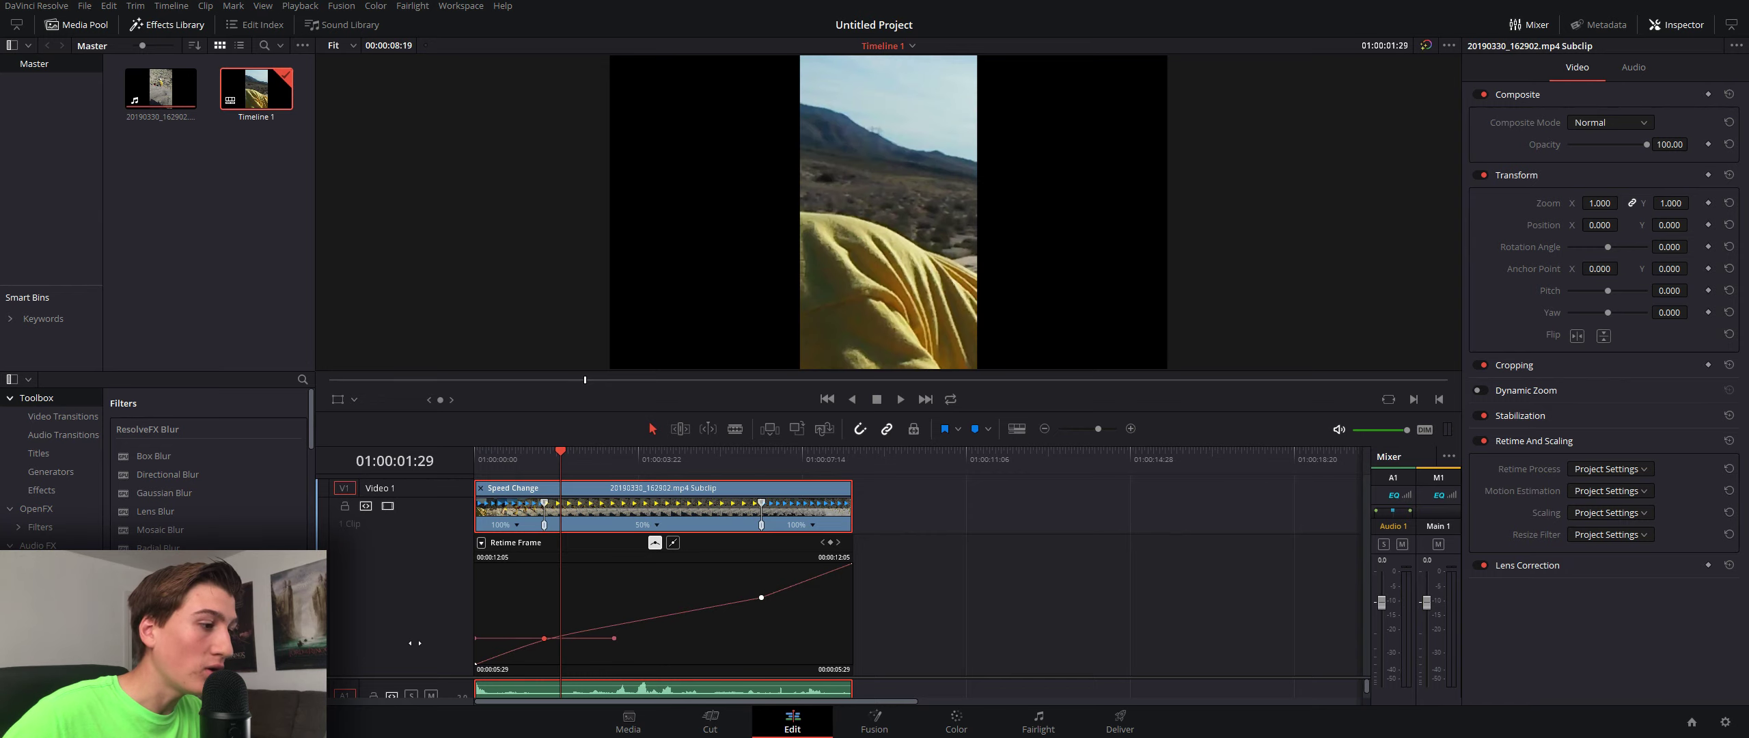
Play back the first ramp, shorten its easing handle, and replay to check the smoother slowdown.
{"action": "left_click_drag", "start_coordinate": [519, 451], "coordinate": [467, 461]}
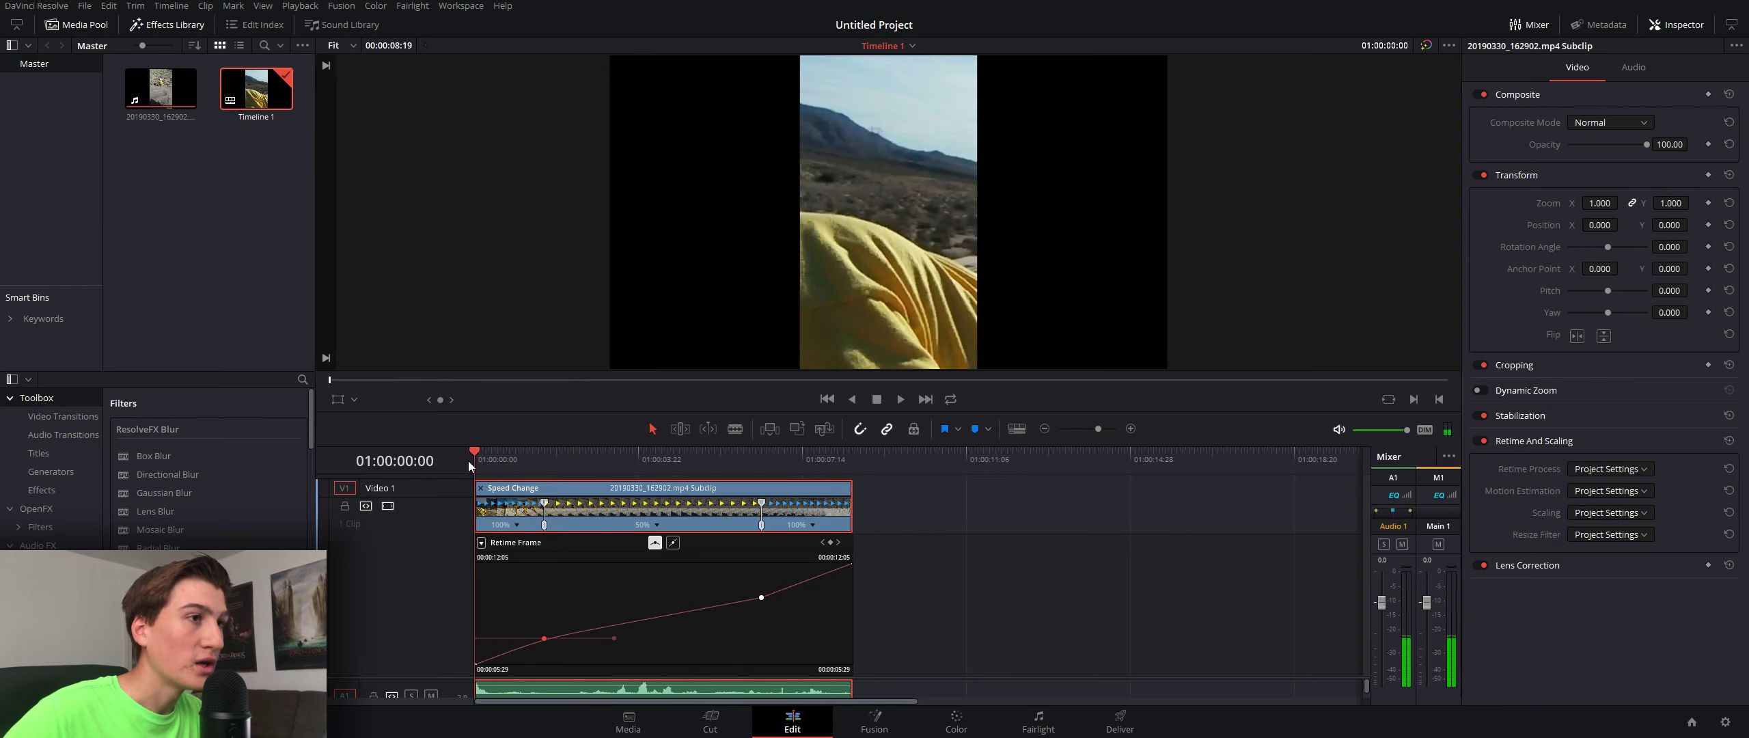
{"action": "key", "text": "space"}
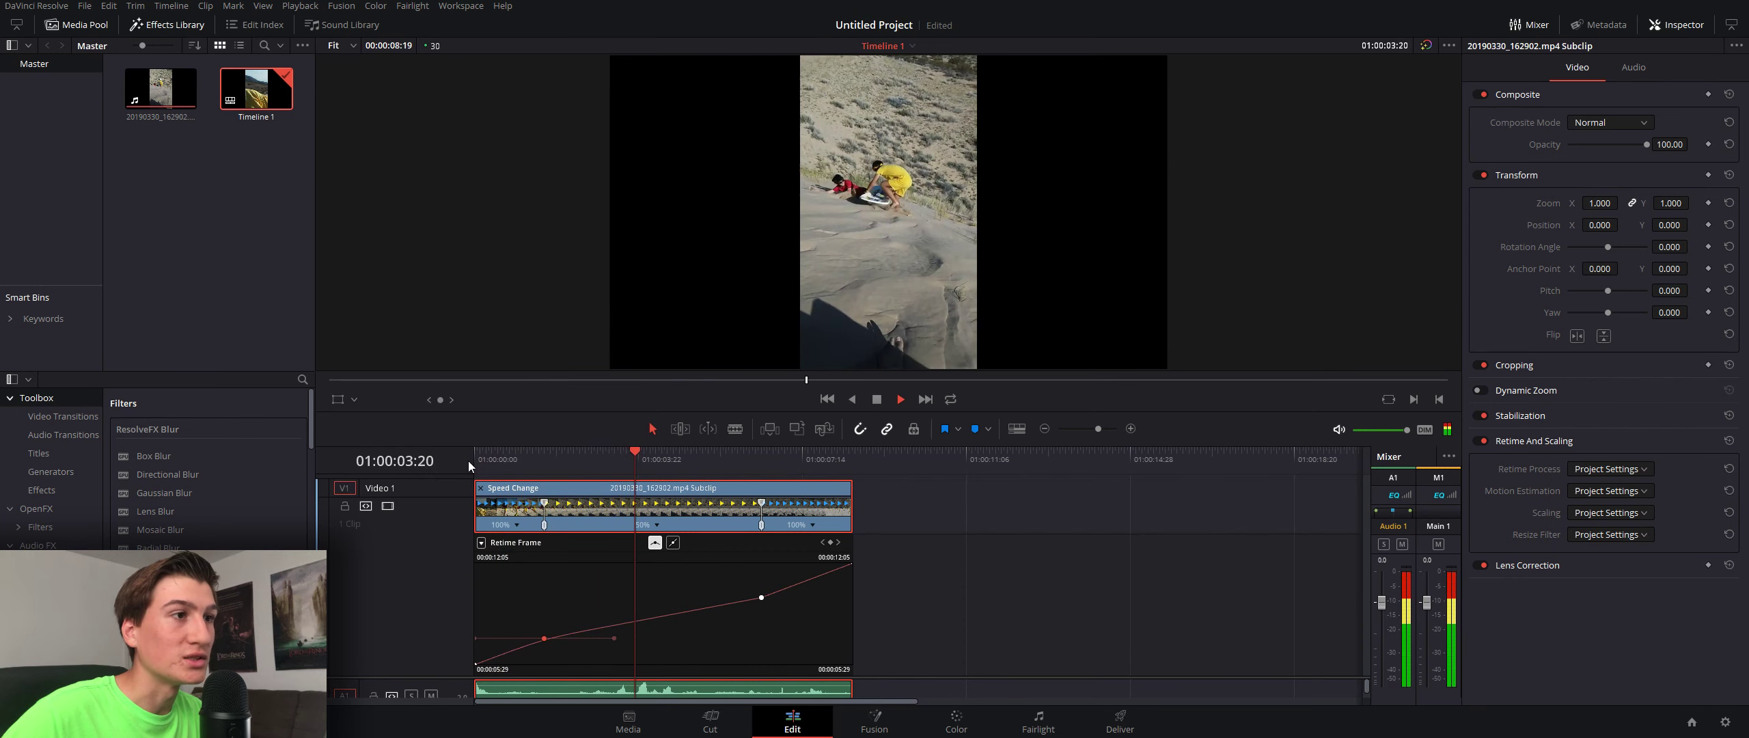
{"action": "key", "text": "space"}
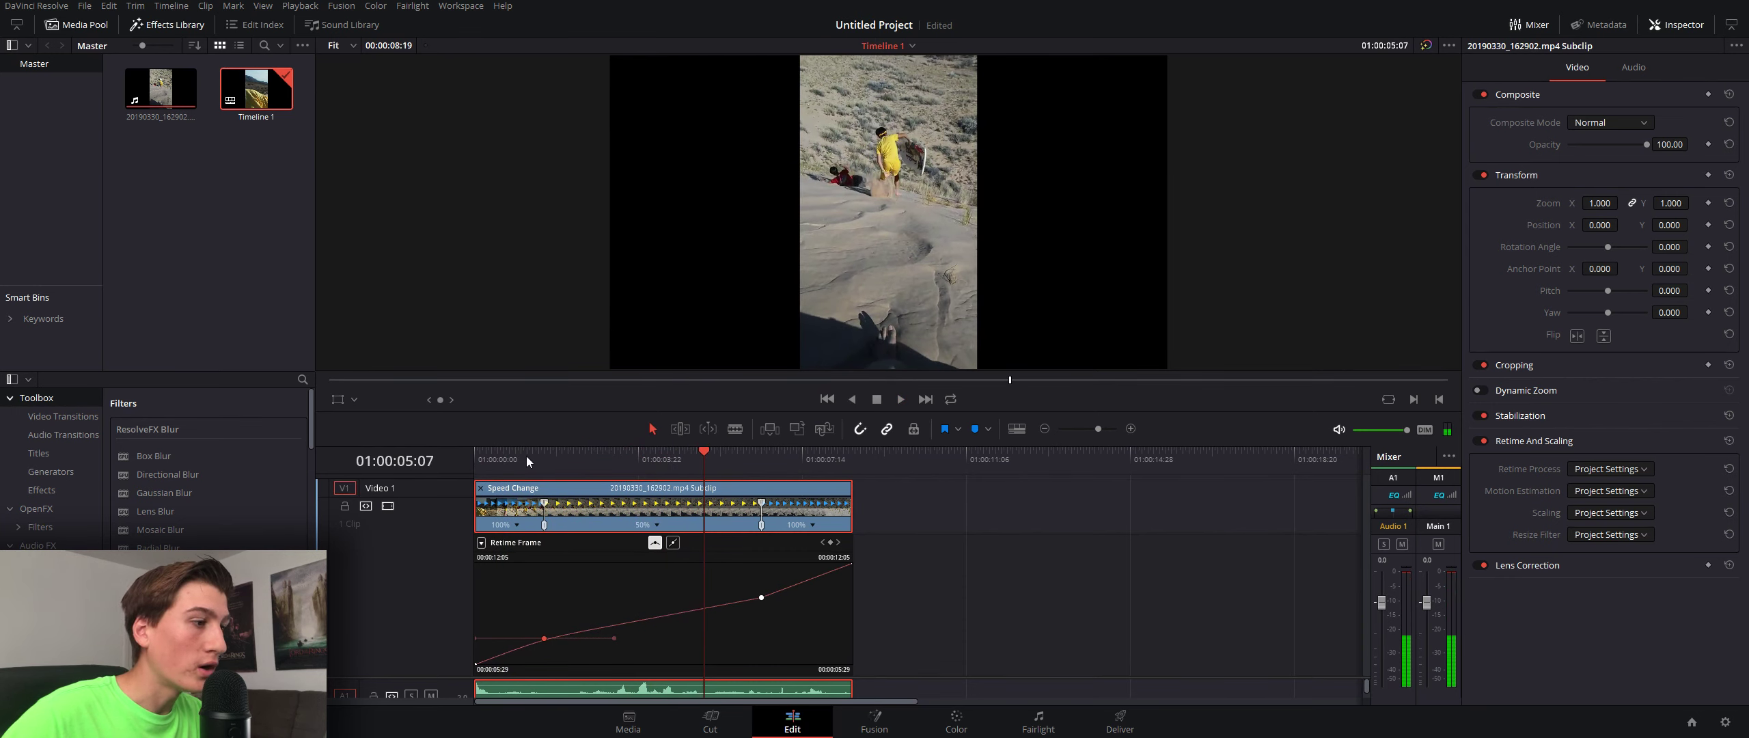
{"action": "left_click", "coordinate": [520, 455]}
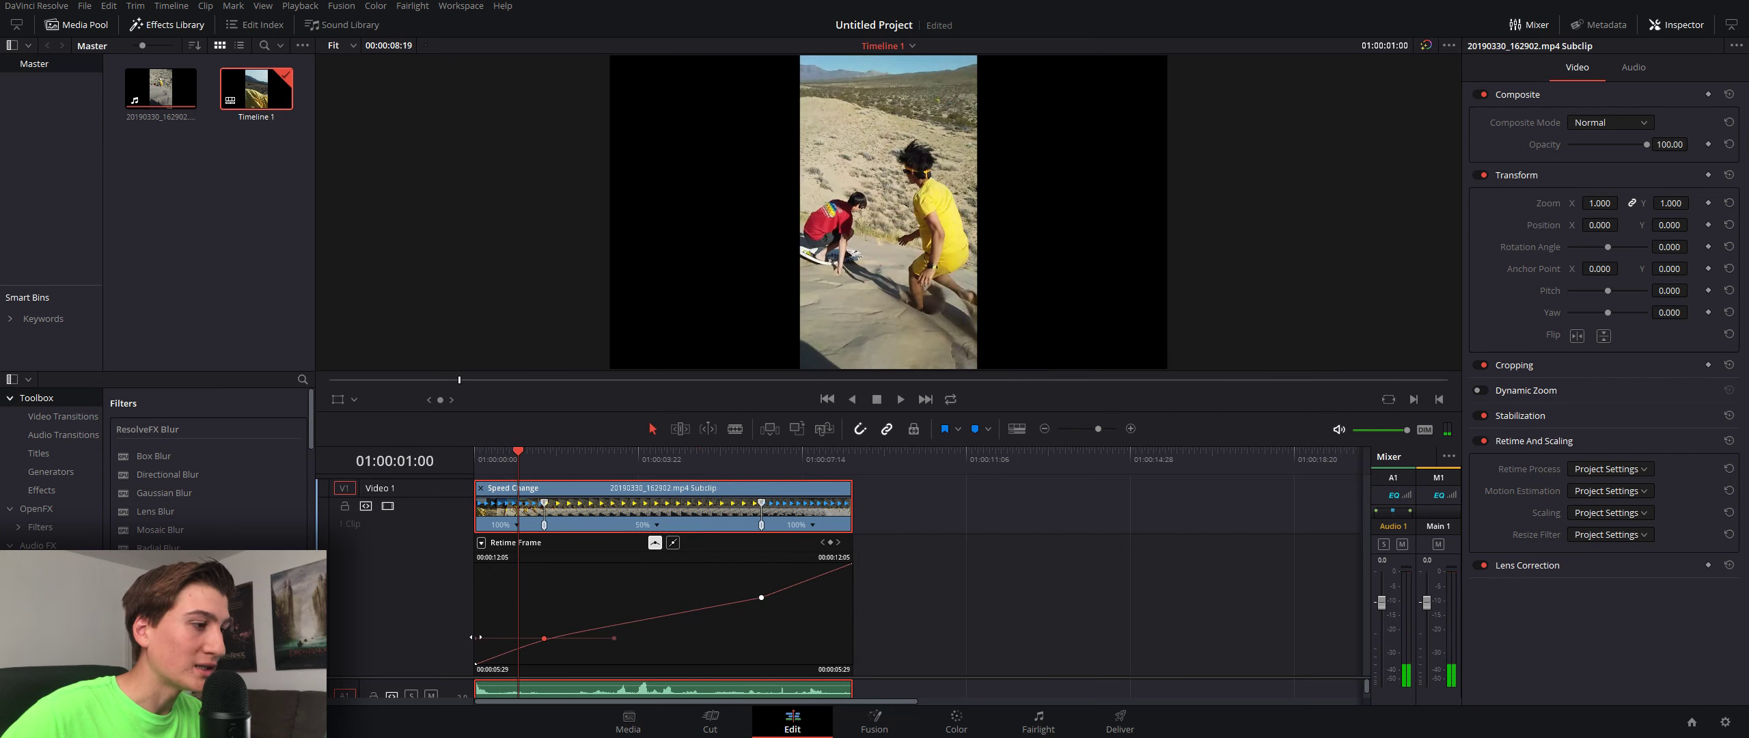
{"action": "left_click_drag", "start_coordinate": [474, 638], "coordinate": [523, 638]}
{"action": "left_click", "coordinate": [492, 455]}
{"action": "key", "text": "space"}
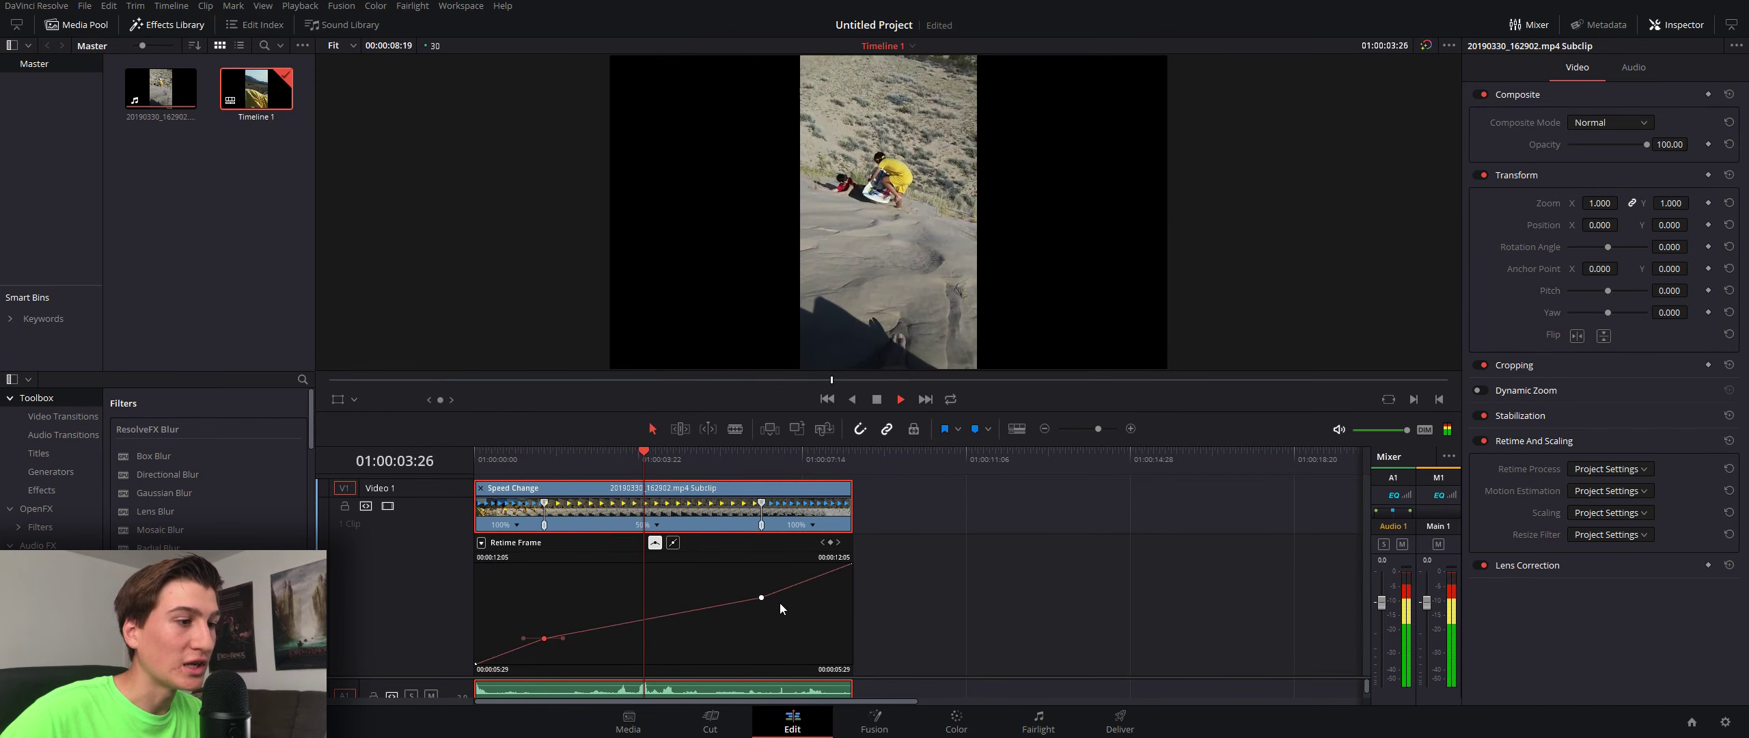
Ease the second retime keyframe, play back the ramp, and undo an accidental keyframe move with Ctrl+Z.
{"action": "key", "text": "space"}
{"action": "left_click", "coordinate": [654, 544]}
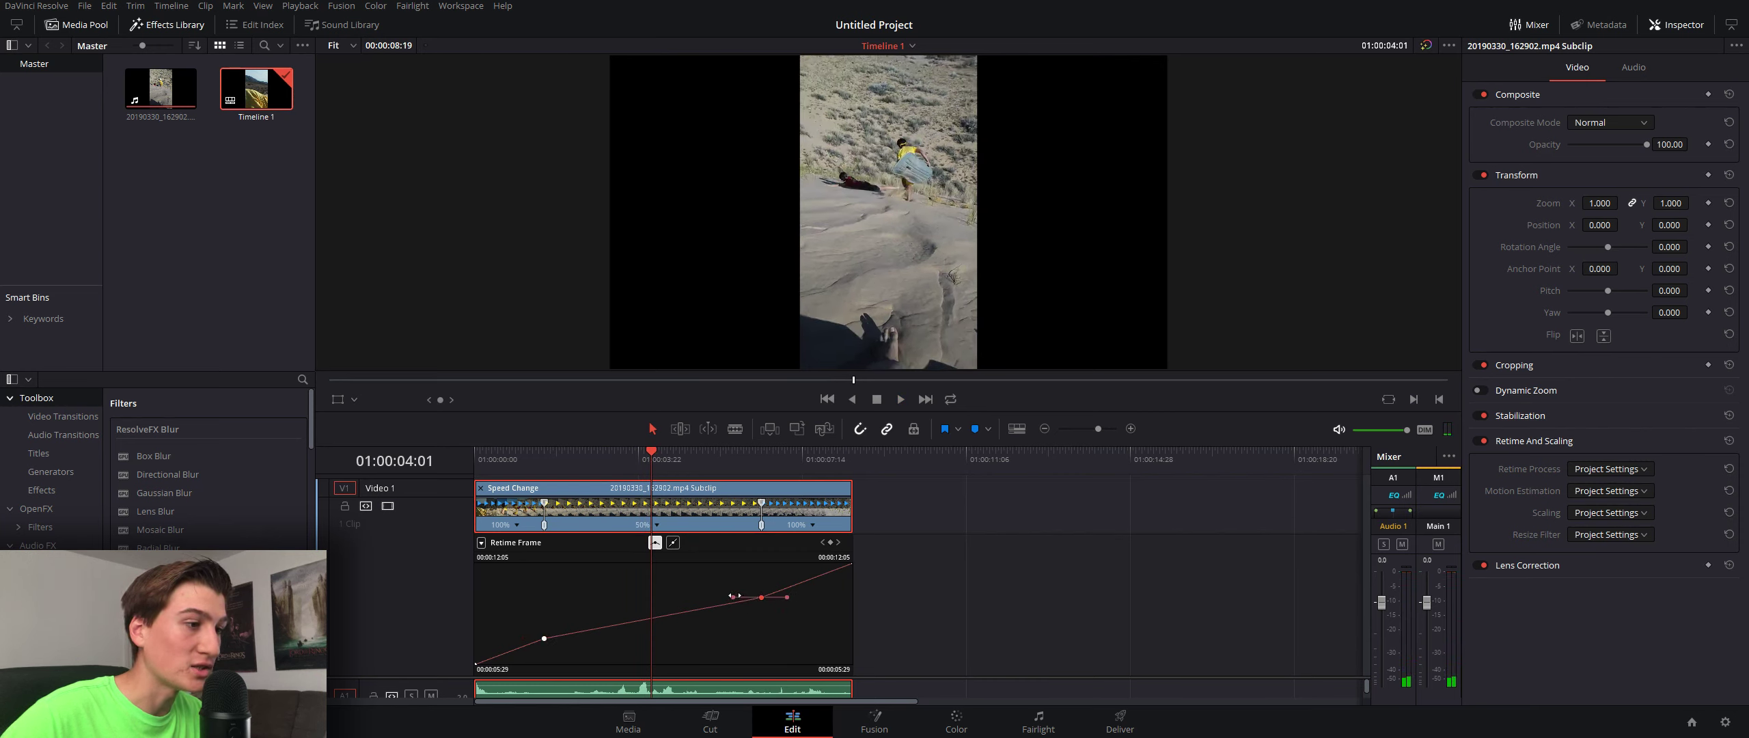
{"action": "left_click_drag", "start_coordinate": [734, 595], "coordinate": [730, 596]}
{"action": "key", "text": "space"}
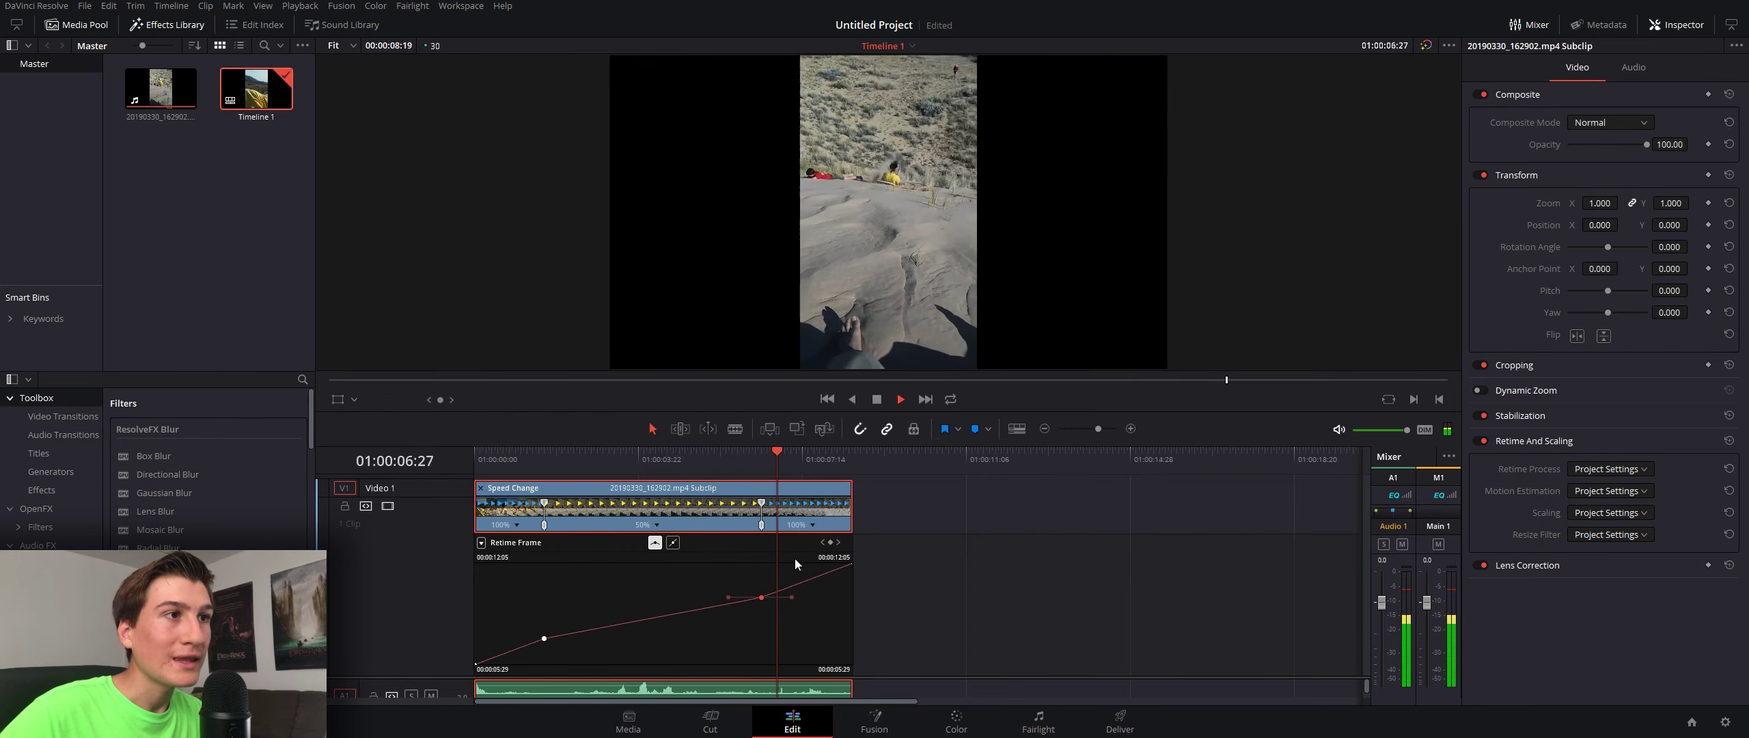
{"action": "key", "text": "space"}
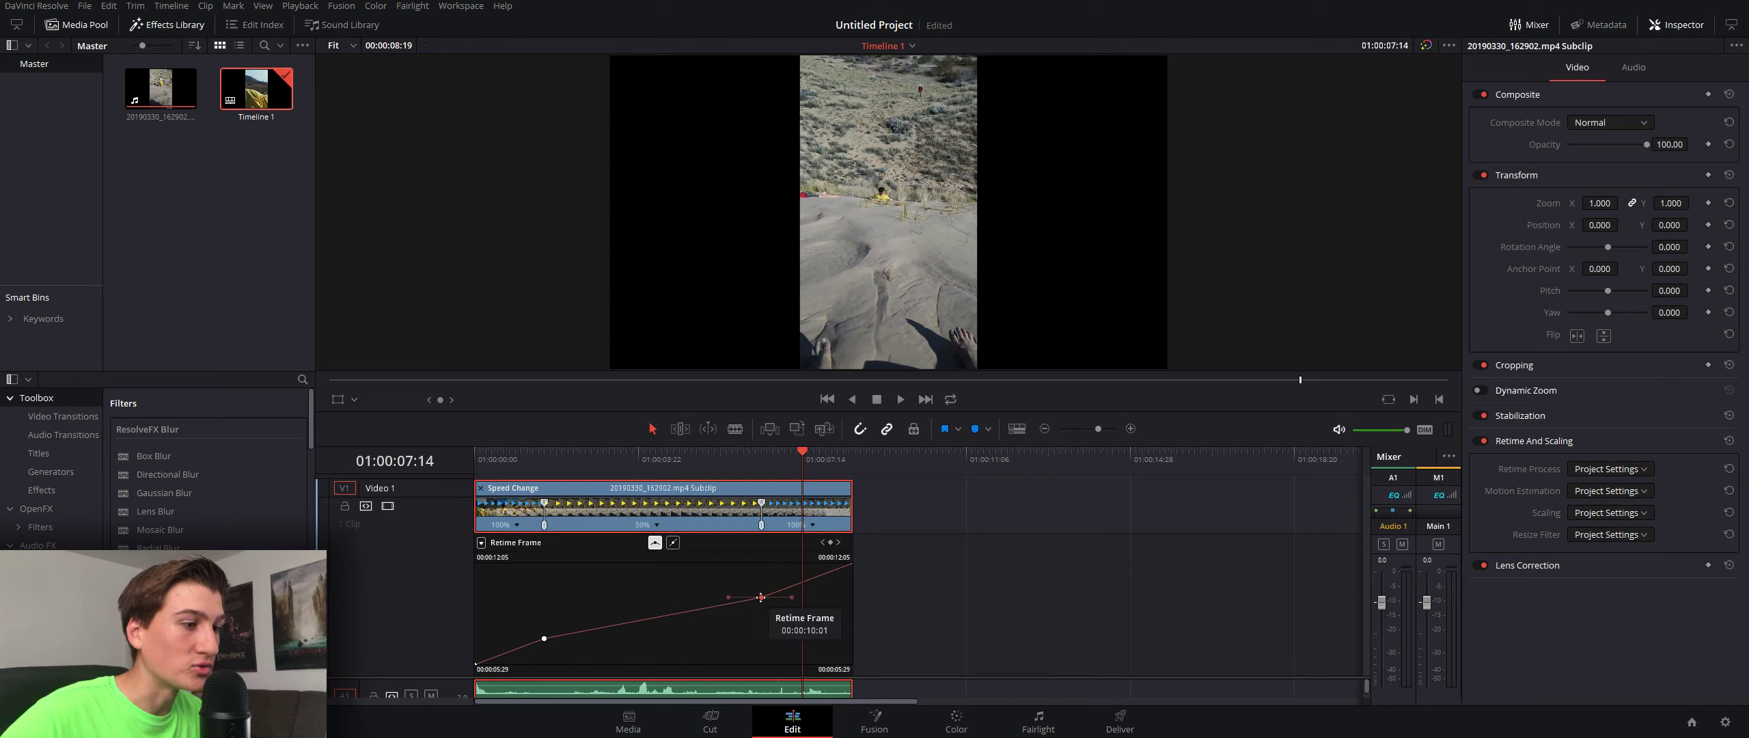
{"action": "mouse_move", "coordinate": [760, 597]}
{"action": "left_mouse_down"}
{"action": "mouse_move", "coordinate": [745, 568]}
{"action": "mouse_move", "coordinate": [732, 601]}
{"action": "mouse_move", "coordinate": [759, 609]}
{"action": "left_mouse_up"}
{"action": "key", "text": "ctrl+z"}
Play back both ramps, then expand Retime And Scaling in the Inspector and show the Retime Process options.
{"action": "left_click", "coordinate": [551, 451]}
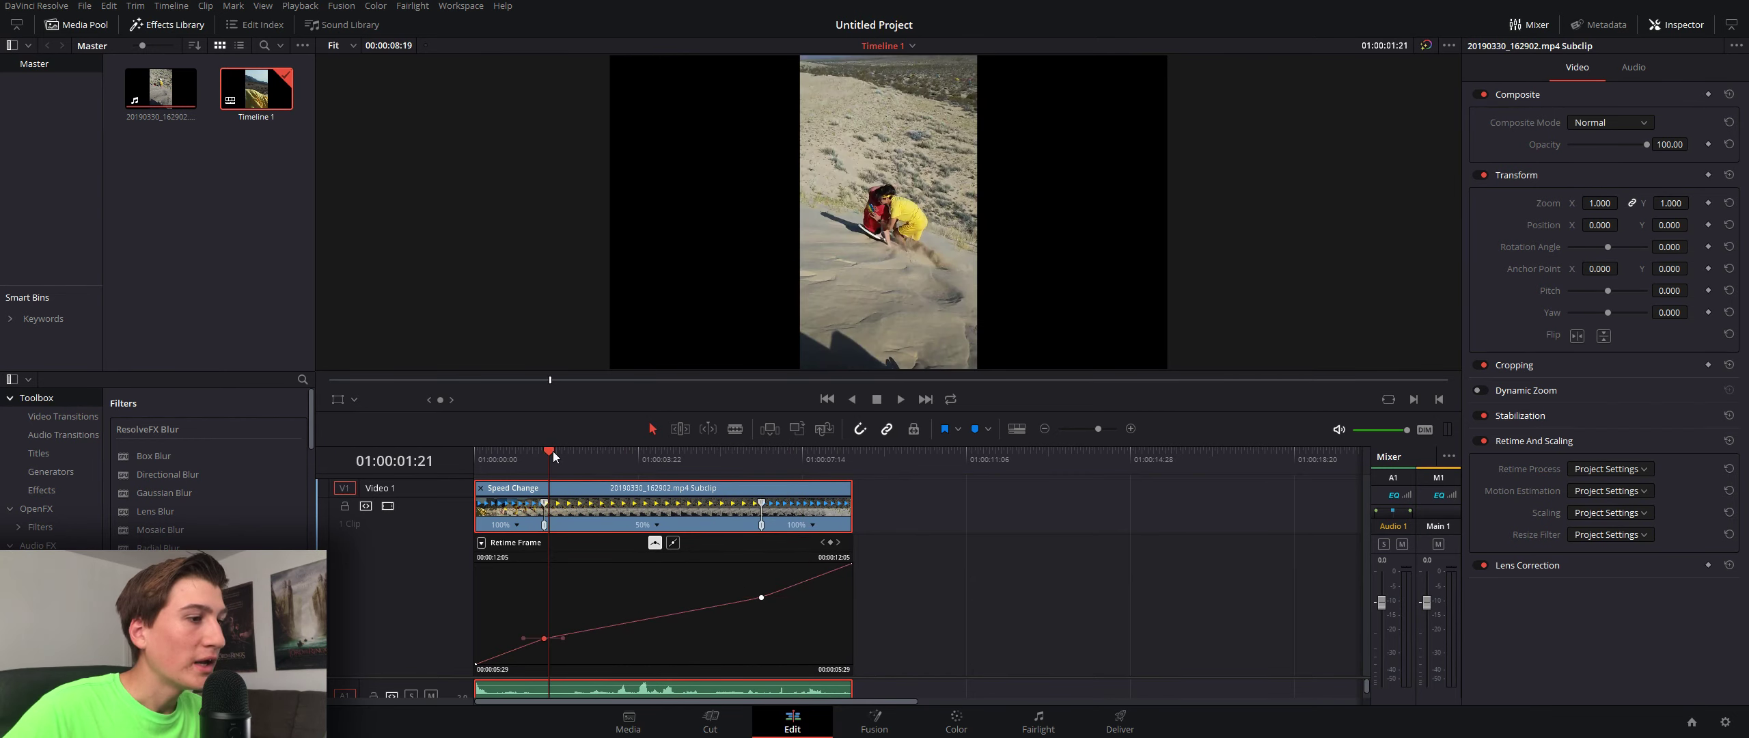
{"action": "key", "text": "space"}
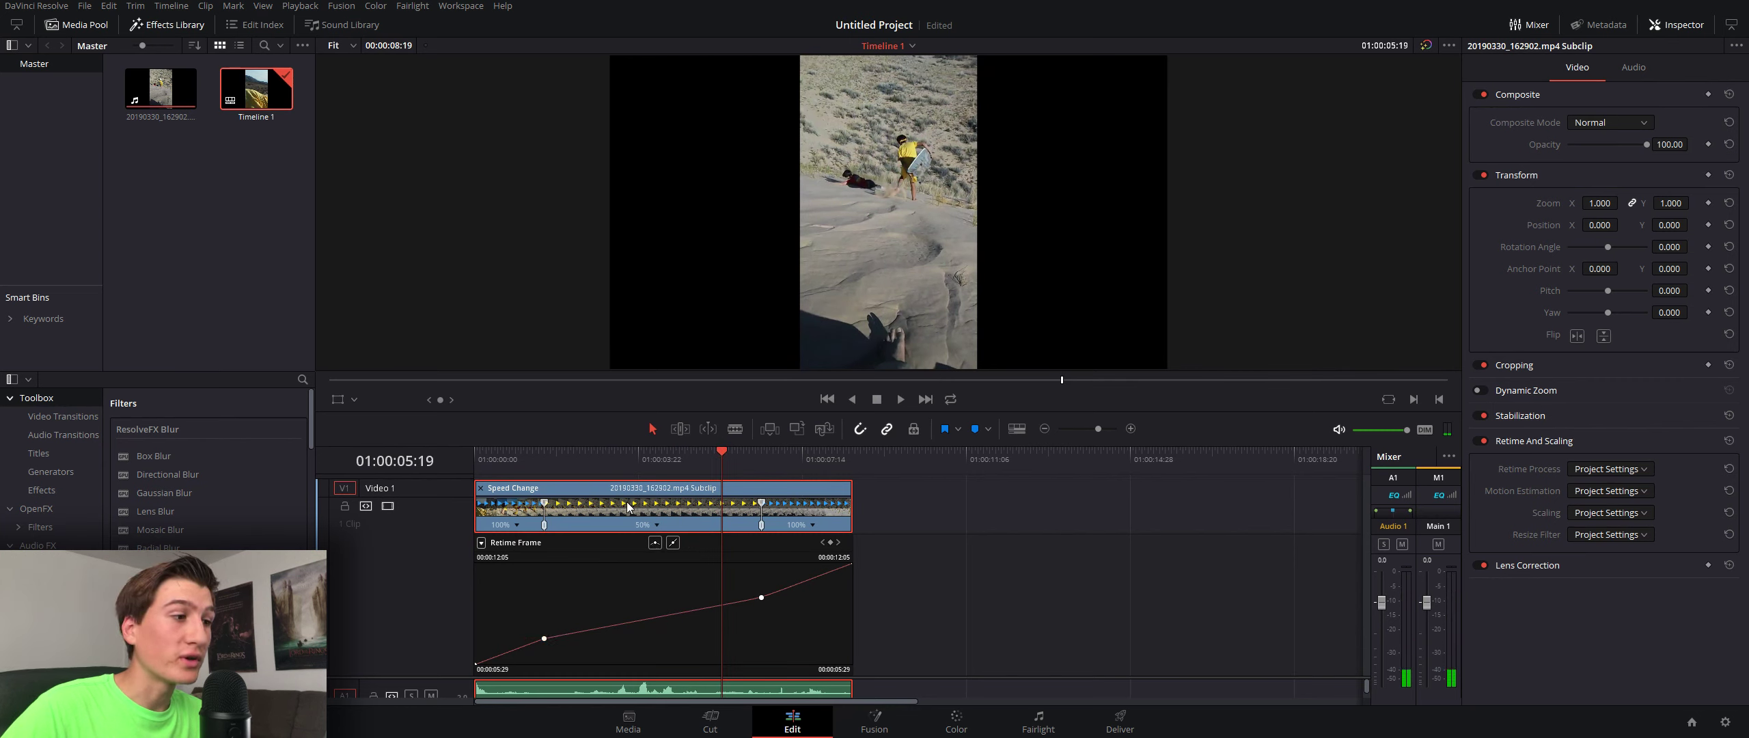
{"action": "left_click", "coordinate": [1672, 28]}
{"action": "left_click", "coordinate": [1673, 27]}
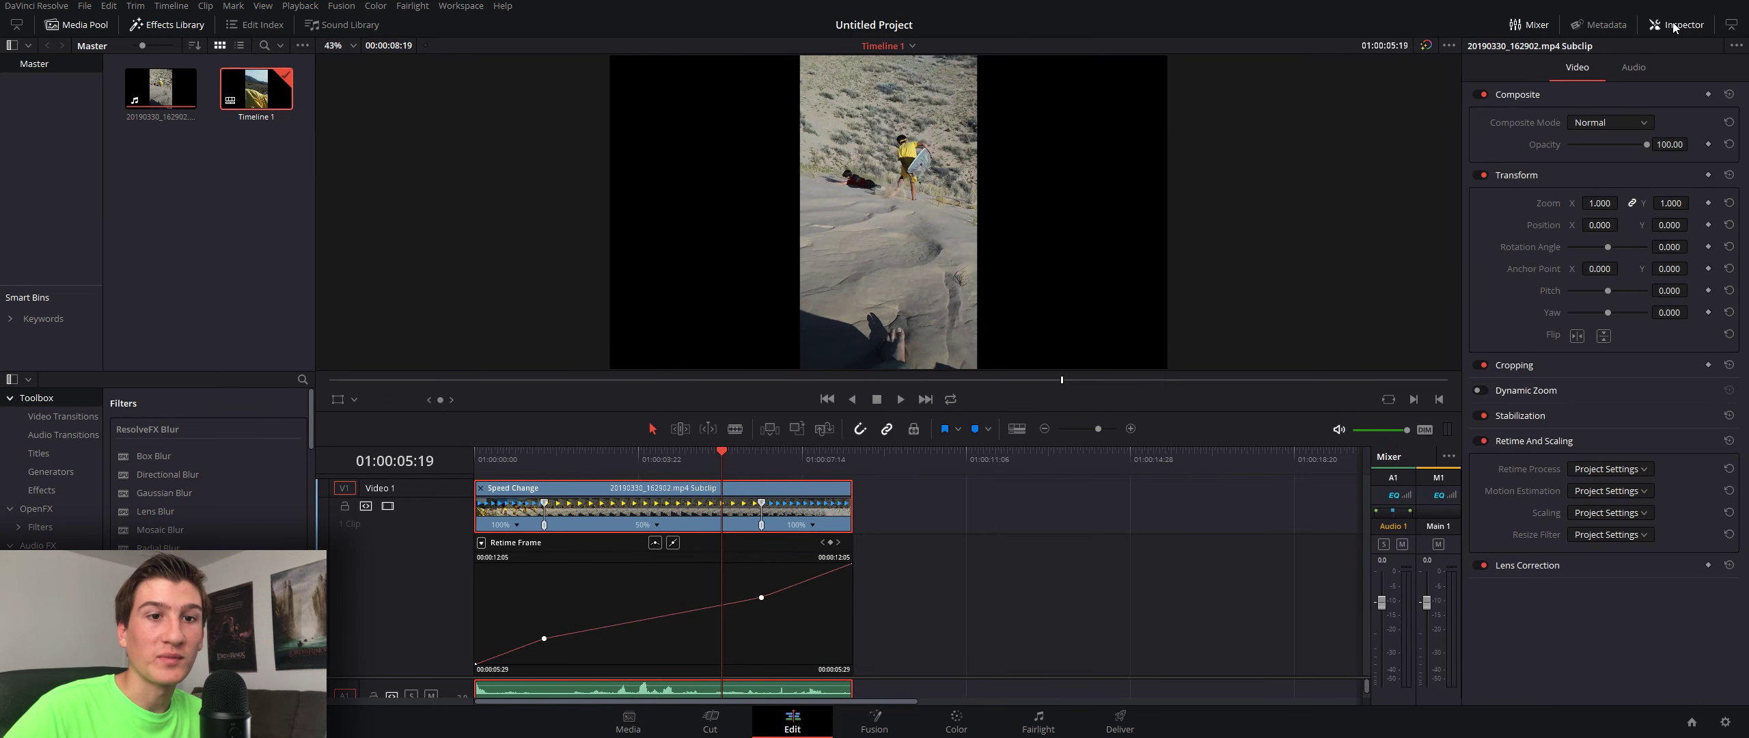
{"action": "left_click", "coordinate": [1522, 440]}
{"action": "left_click", "coordinate": [1547, 439]}
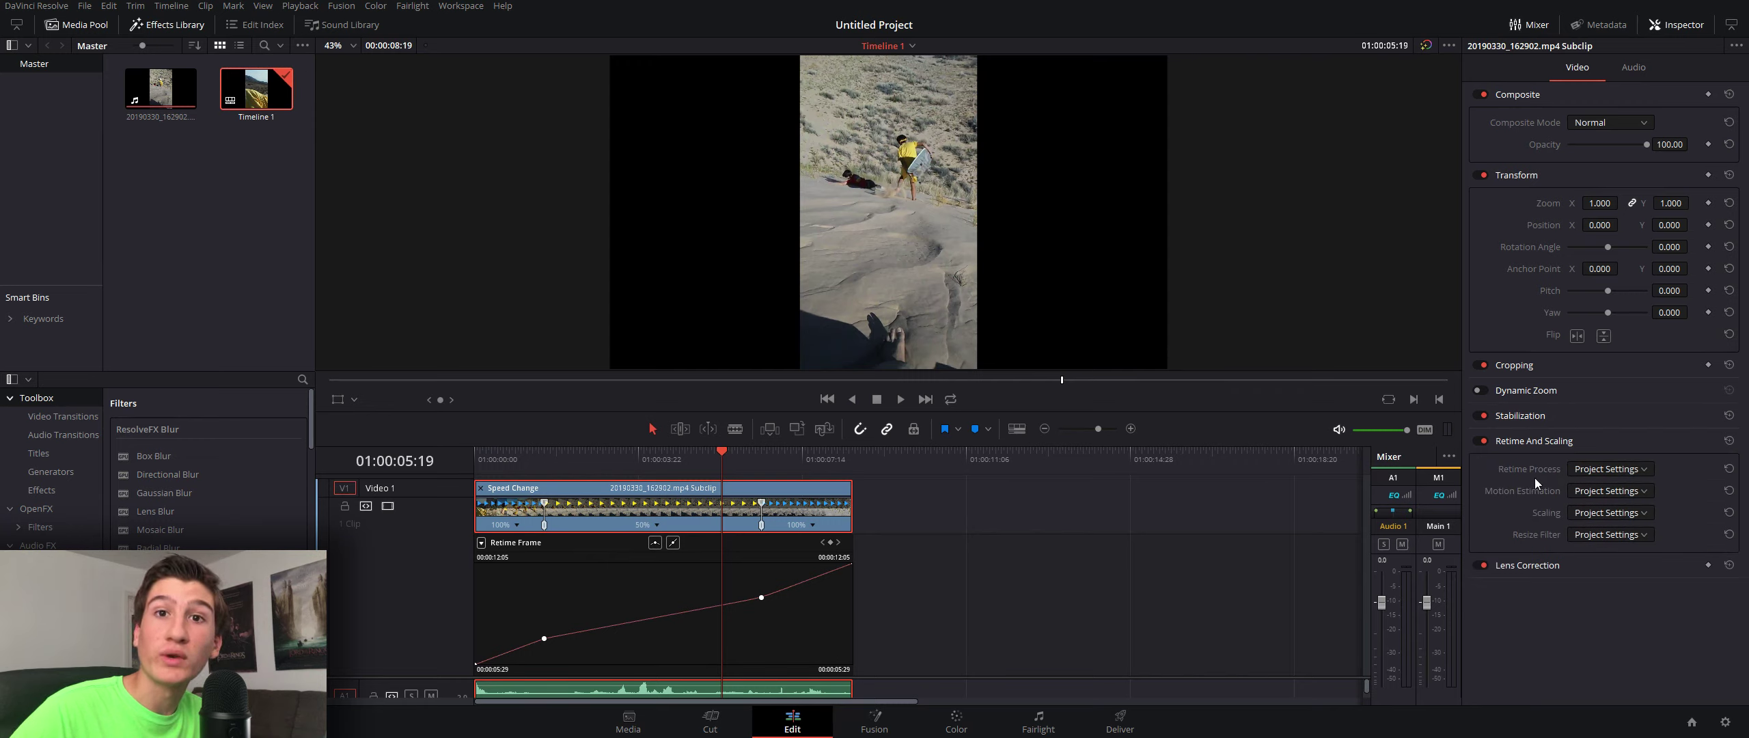
{"action": "left_click", "coordinate": [1596, 465]}
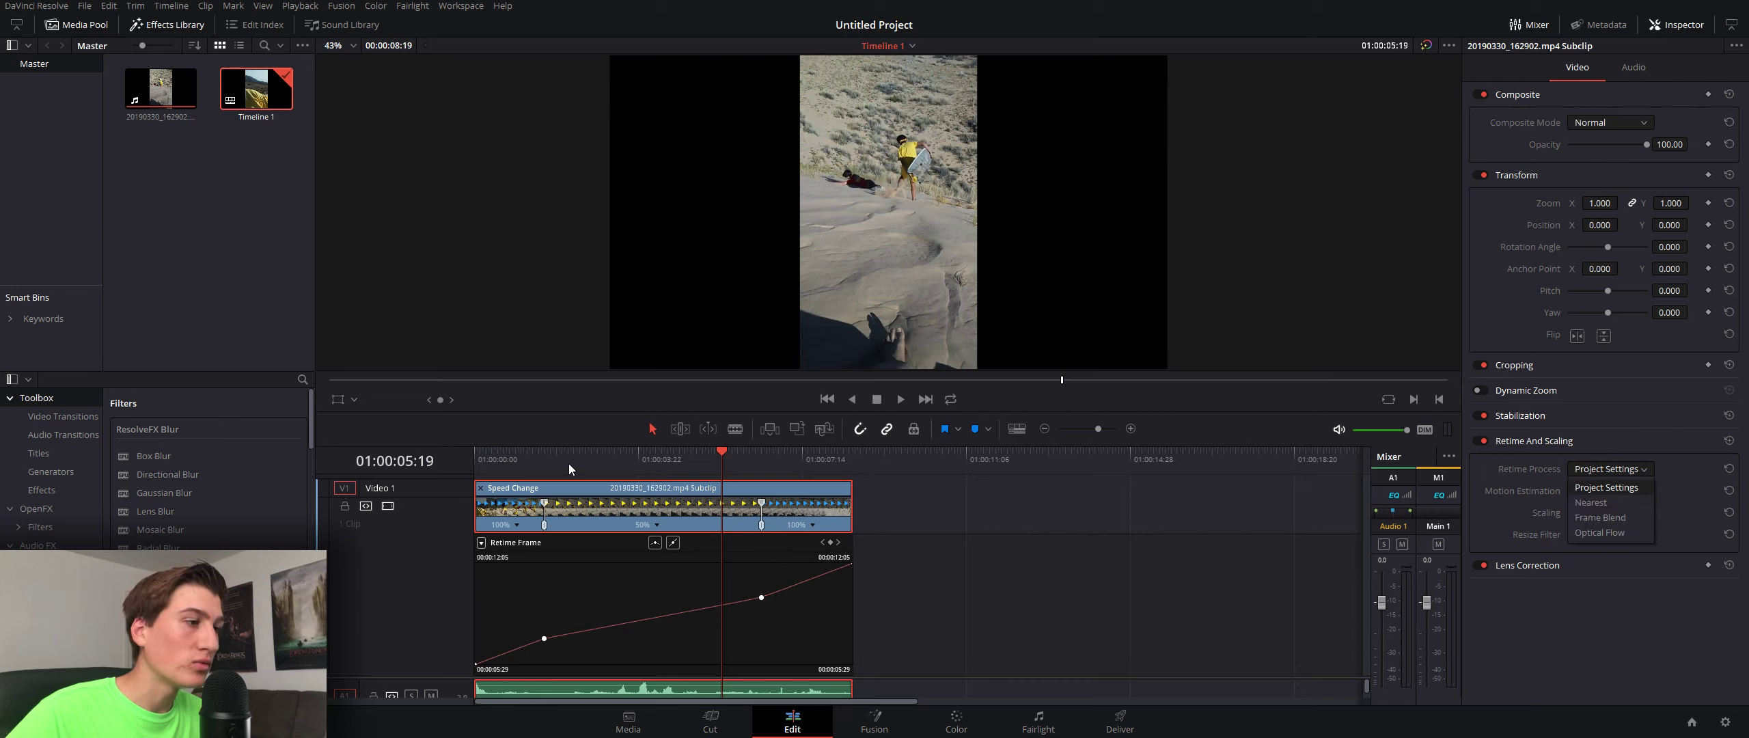
Play the clip once, then change its Retime Process to Frame Blend.
{"action": "left_click", "coordinate": [557, 461]}
{"action": "key", "text": "space"}
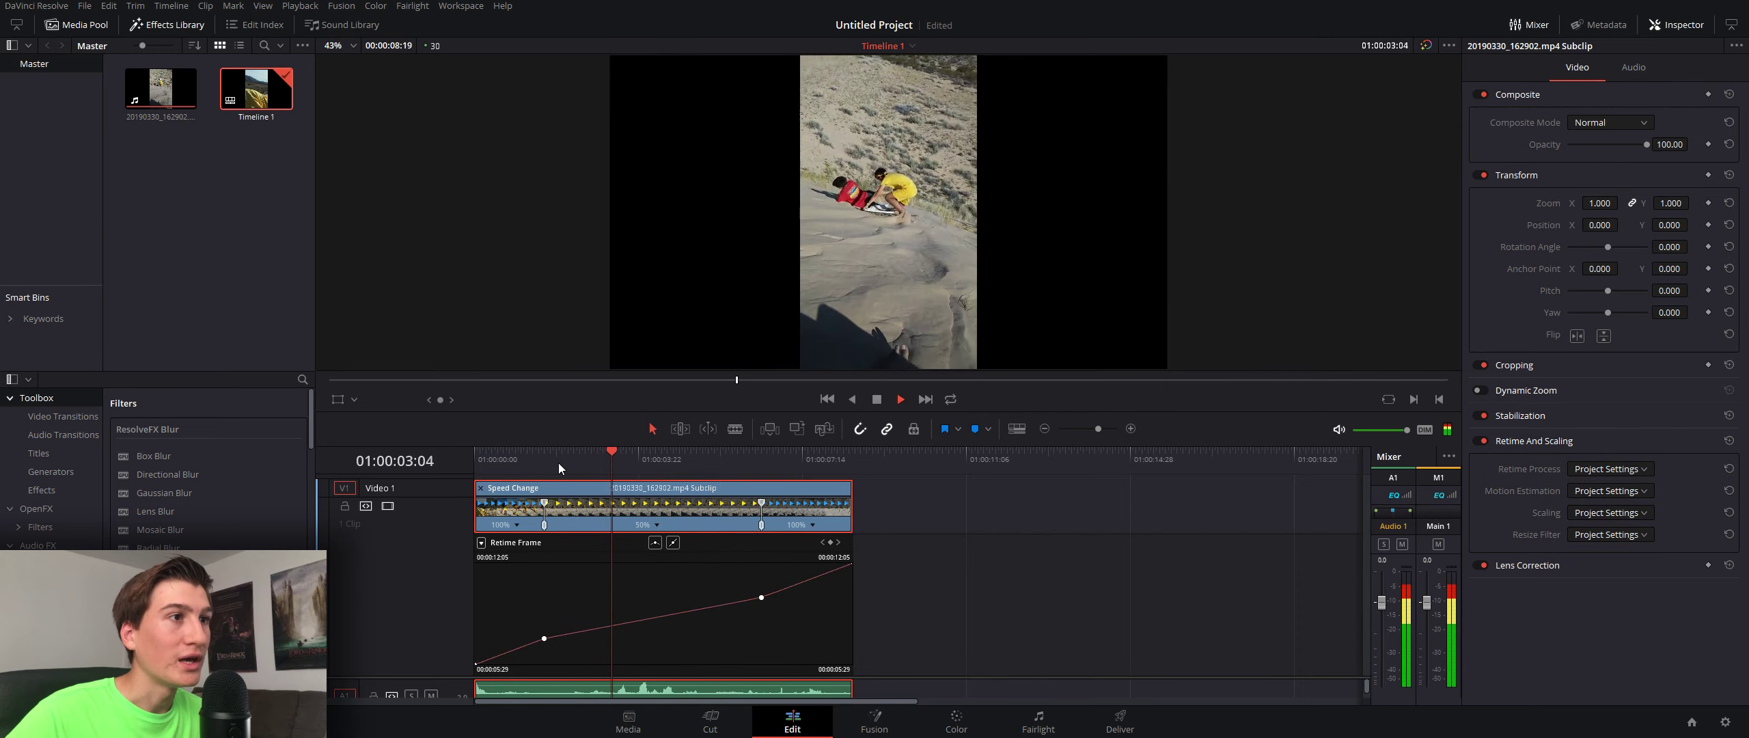
{"action": "key", "text": "space"}
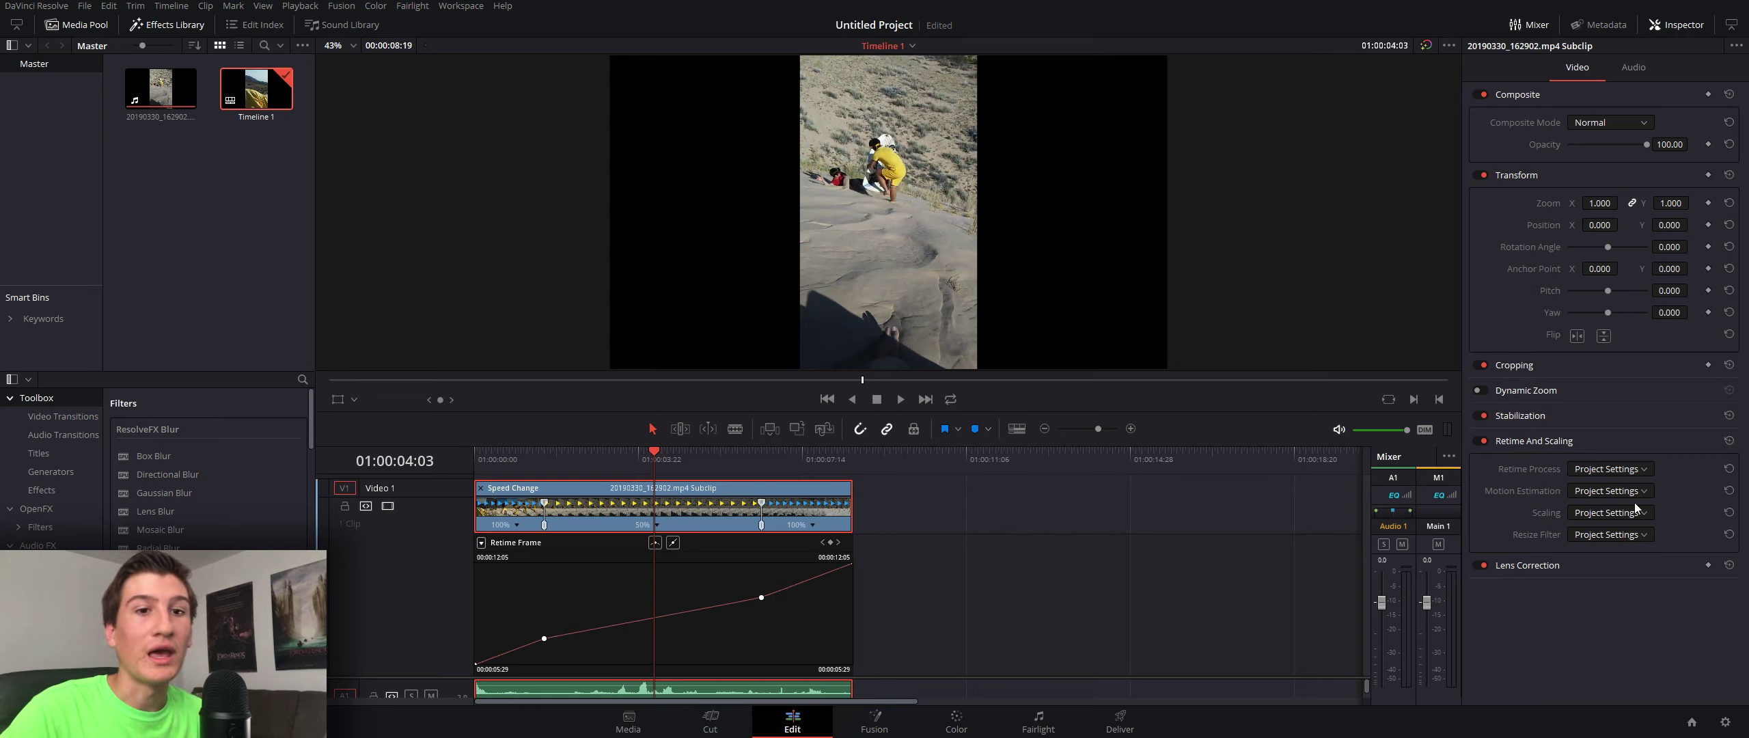
{"action": "left_click", "coordinate": [1614, 469]}
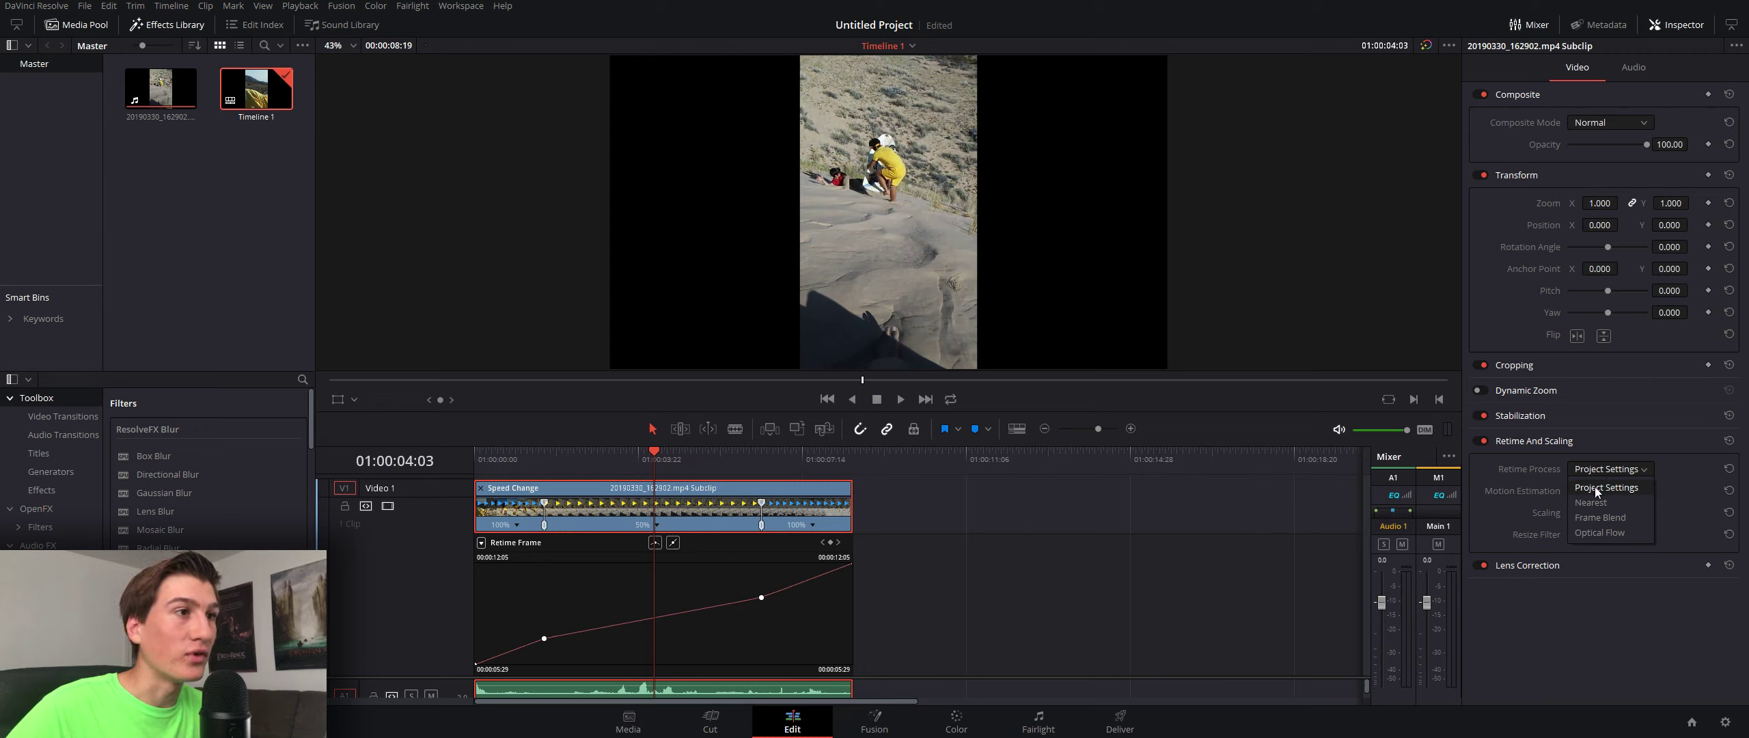
{"action": "left_click", "coordinate": [1626, 516]}
Replay the slowed 50% section from about 01:00:02 to judge the Frame Blend result.
{"action": "left_click", "coordinate": [565, 455]}
{"action": "key", "text": "space"}
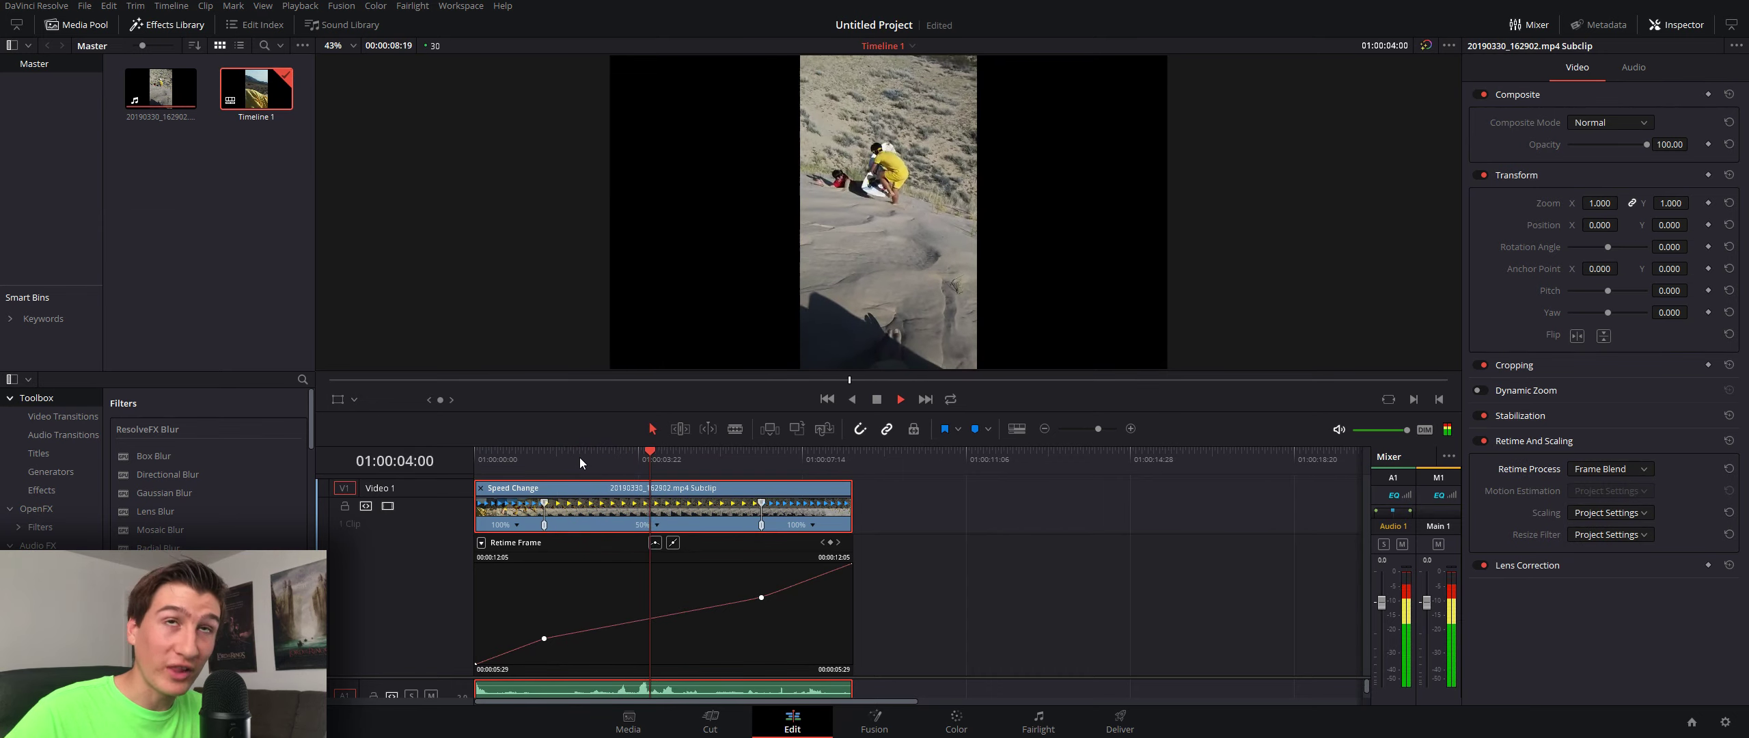
{"action": "left_click", "coordinate": [555, 457]}
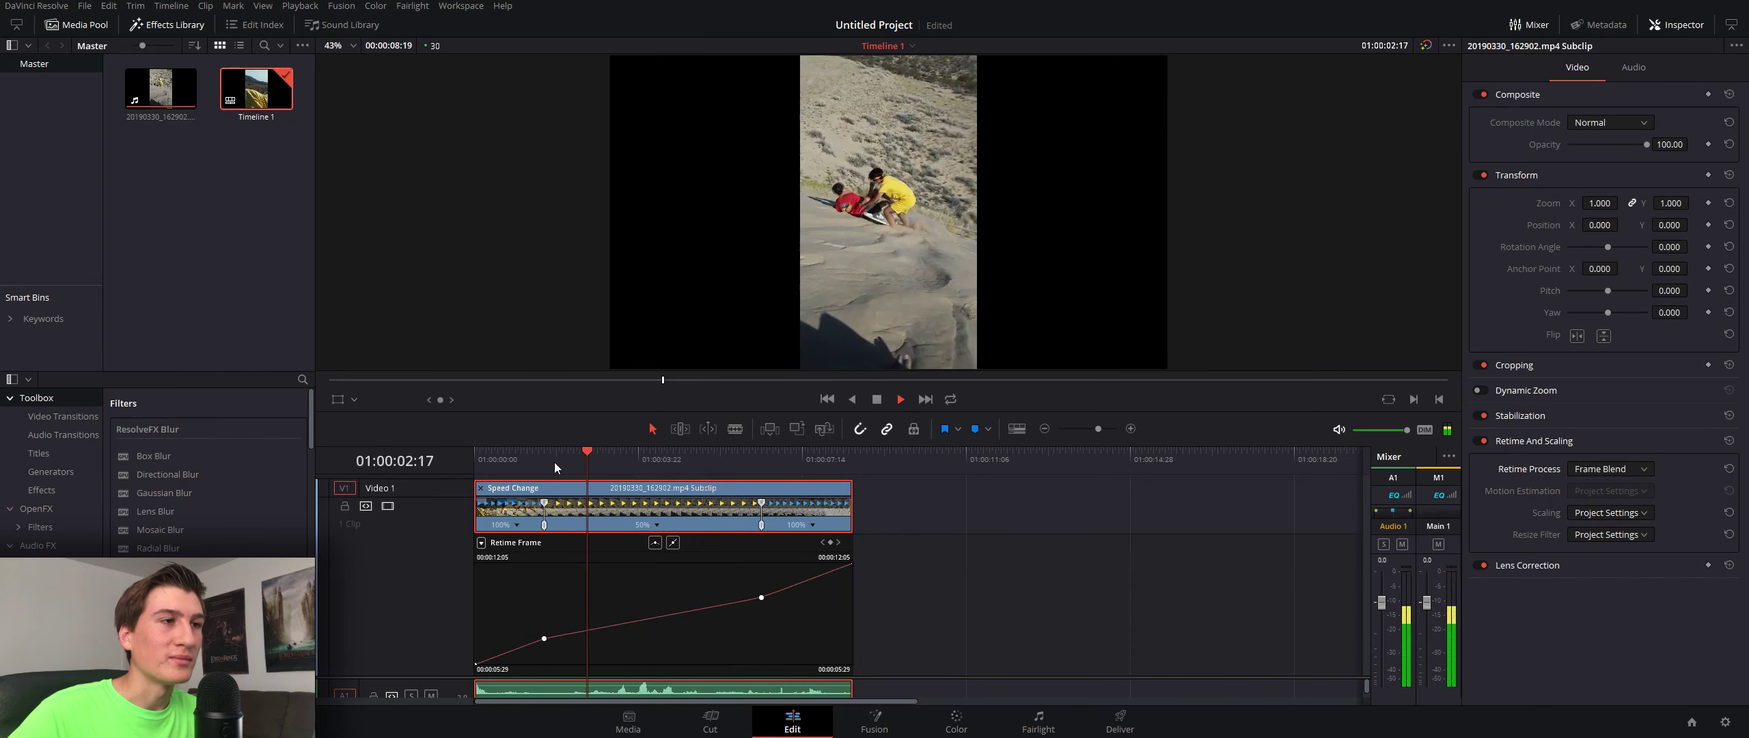
{"action": "key", "text": "space"}
{"action": "key", "text": "space"}
{"action": "key", "text": "space"}
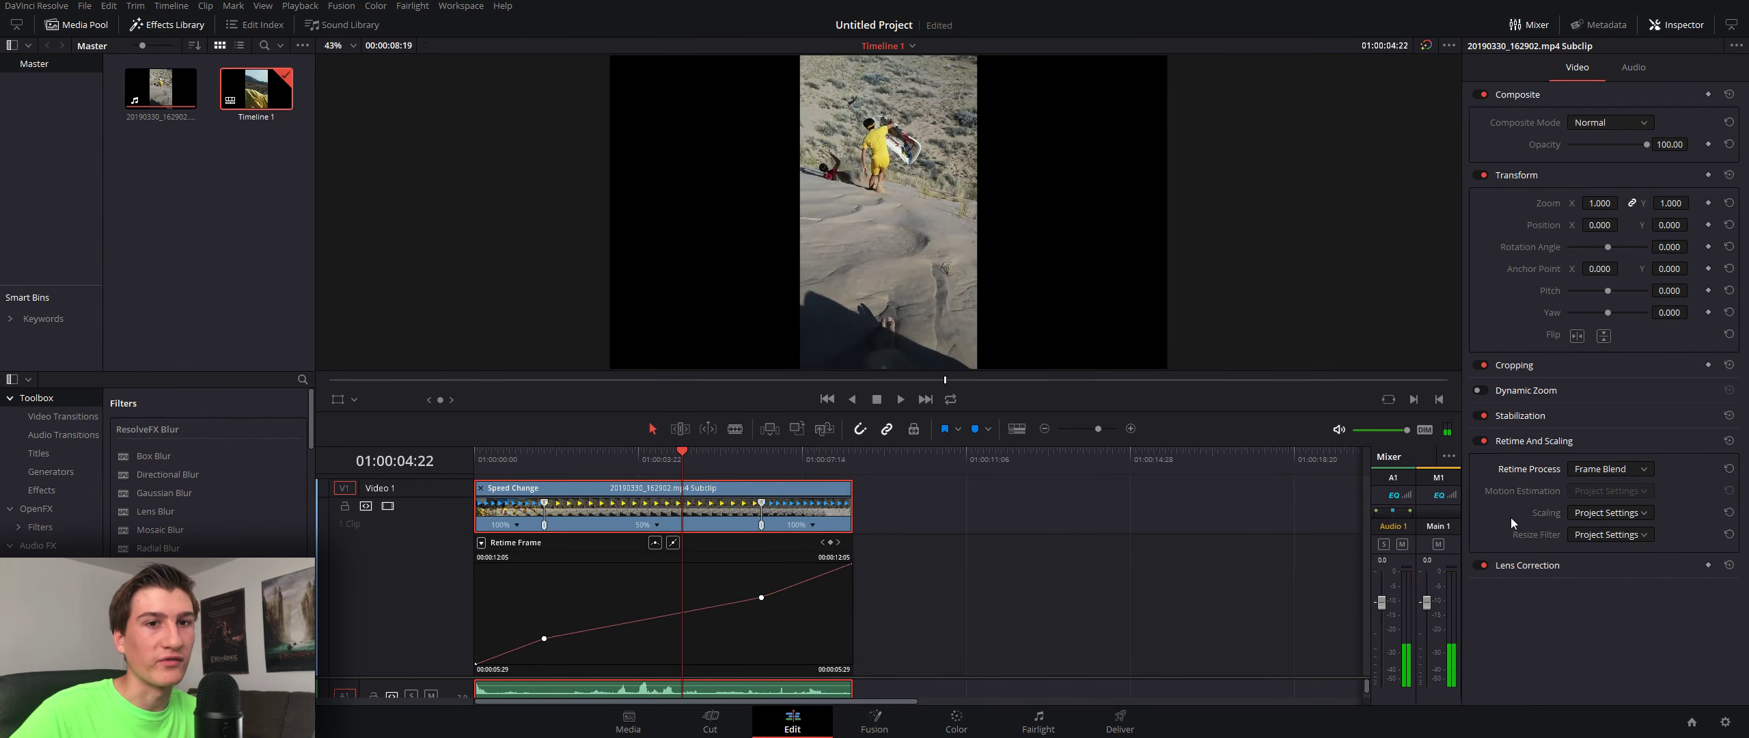
Change the Retime Process from Frame Blend to Optical Flow and replay the slow-motion section twice.
{"action": "left_click", "coordinate": [1590, 469]}
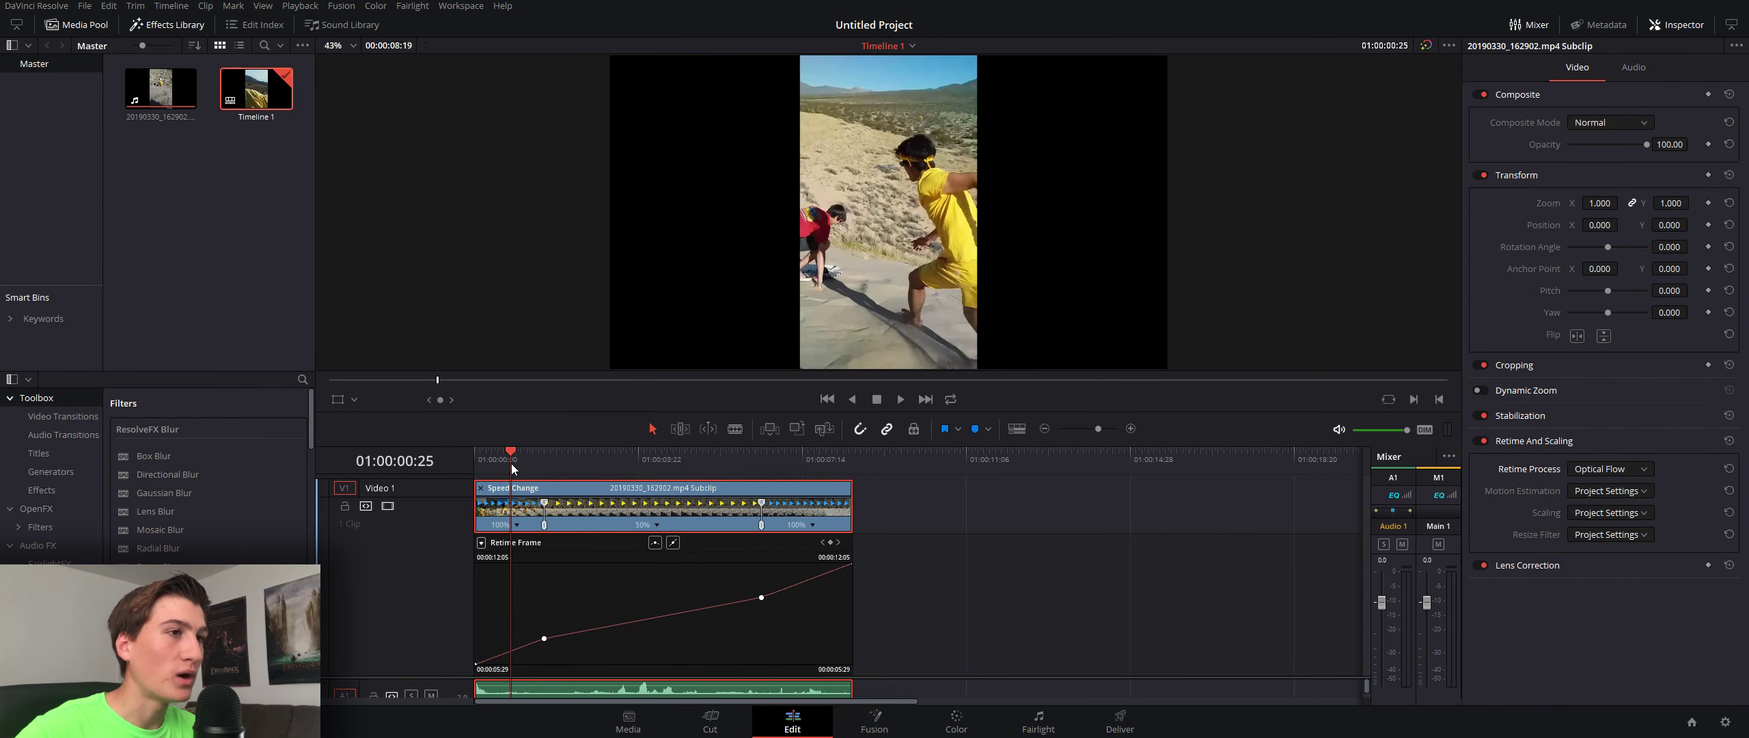
{"action": "key", "text": "space"}
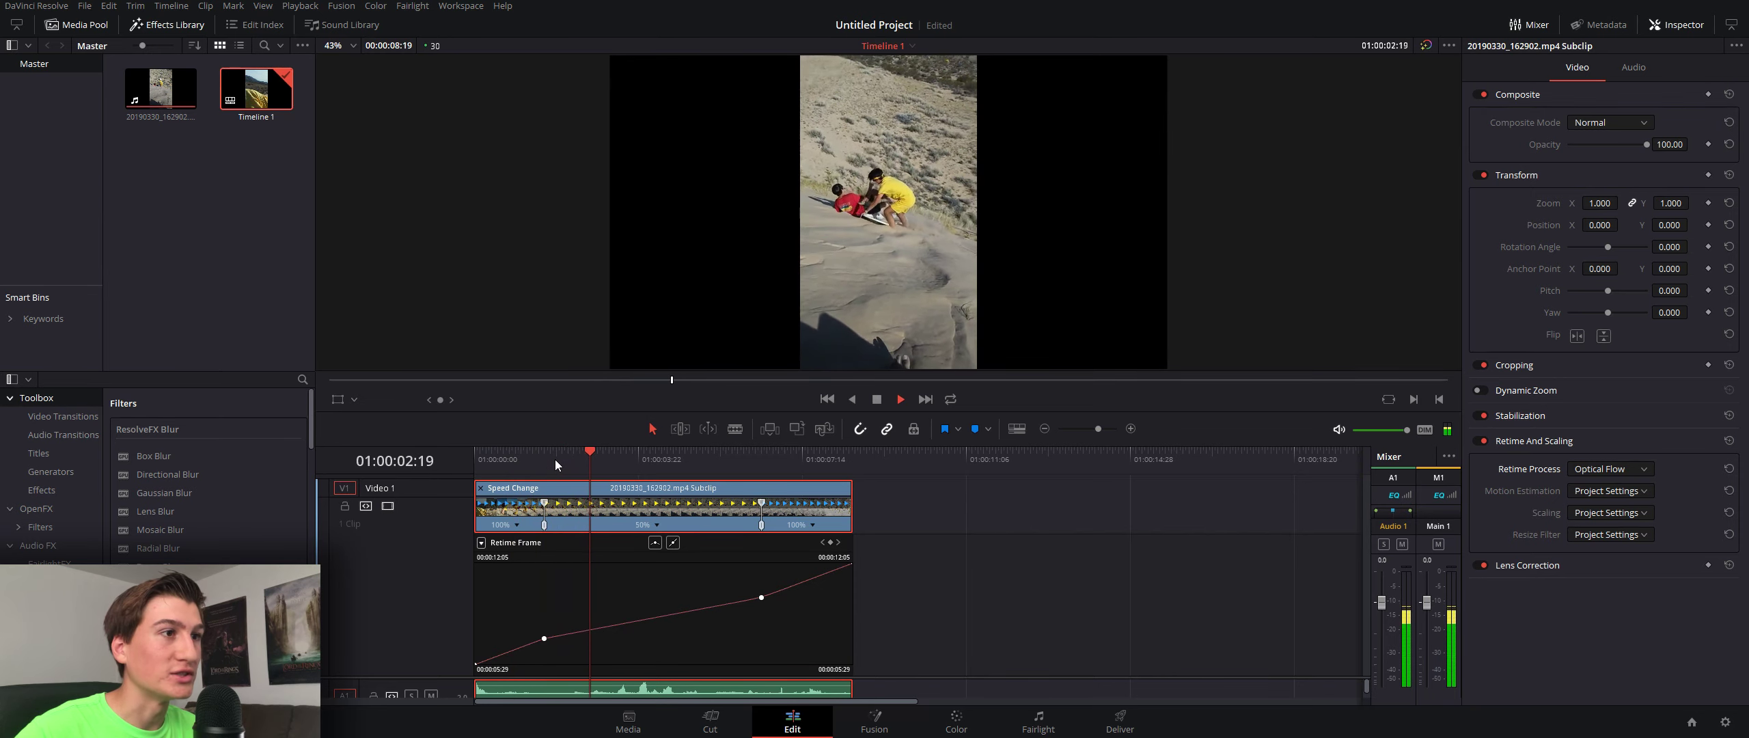
{"action": "key", "text": "space"}
{"action": "key", "text": "space"}
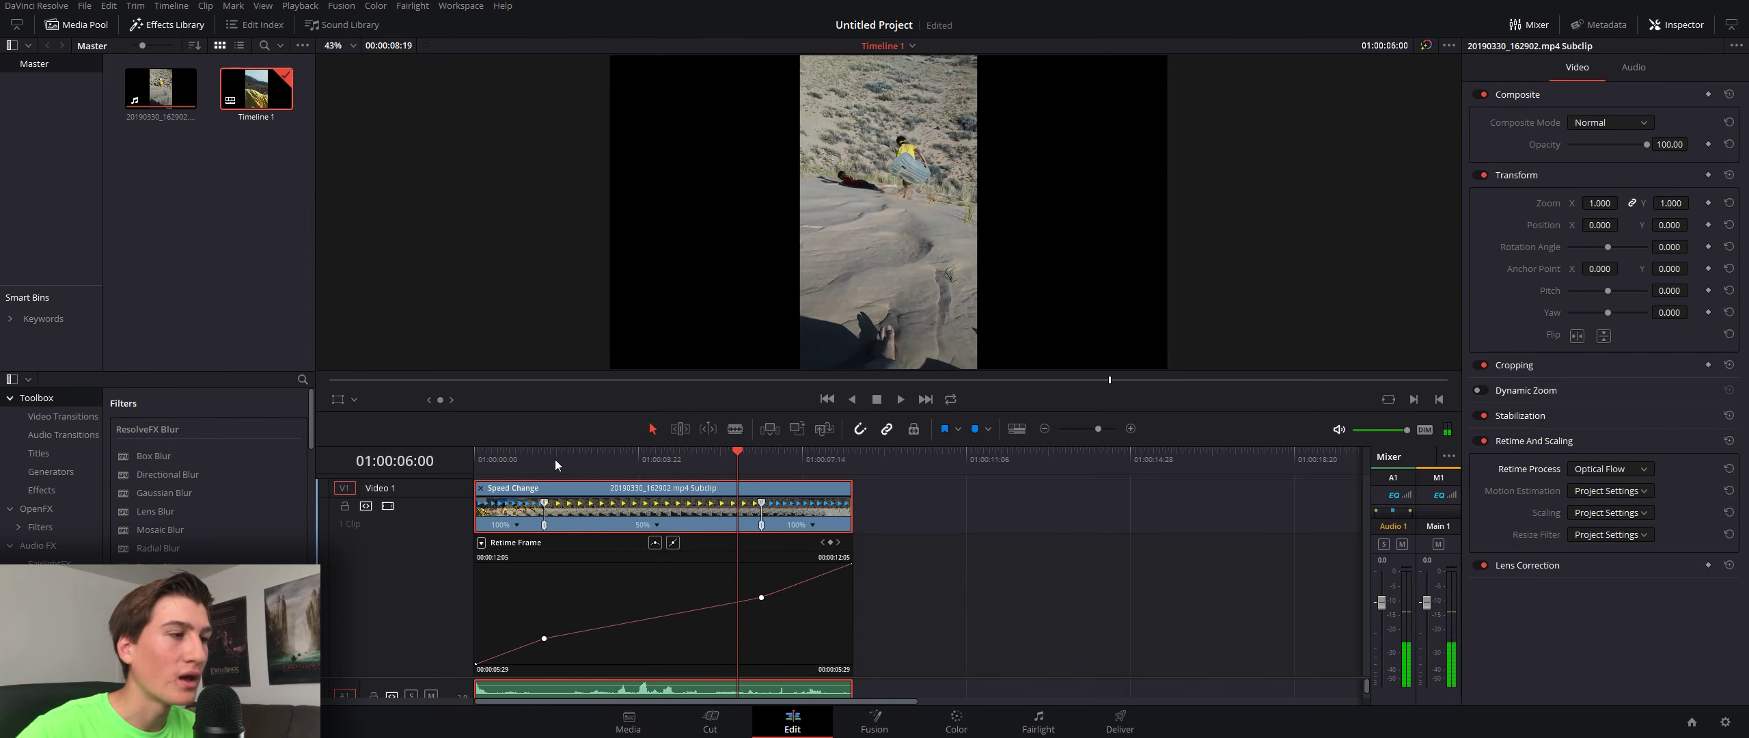
{"action": "left_click", "coordinate": [535, 461]}
{"action": "key", "text": "space"}
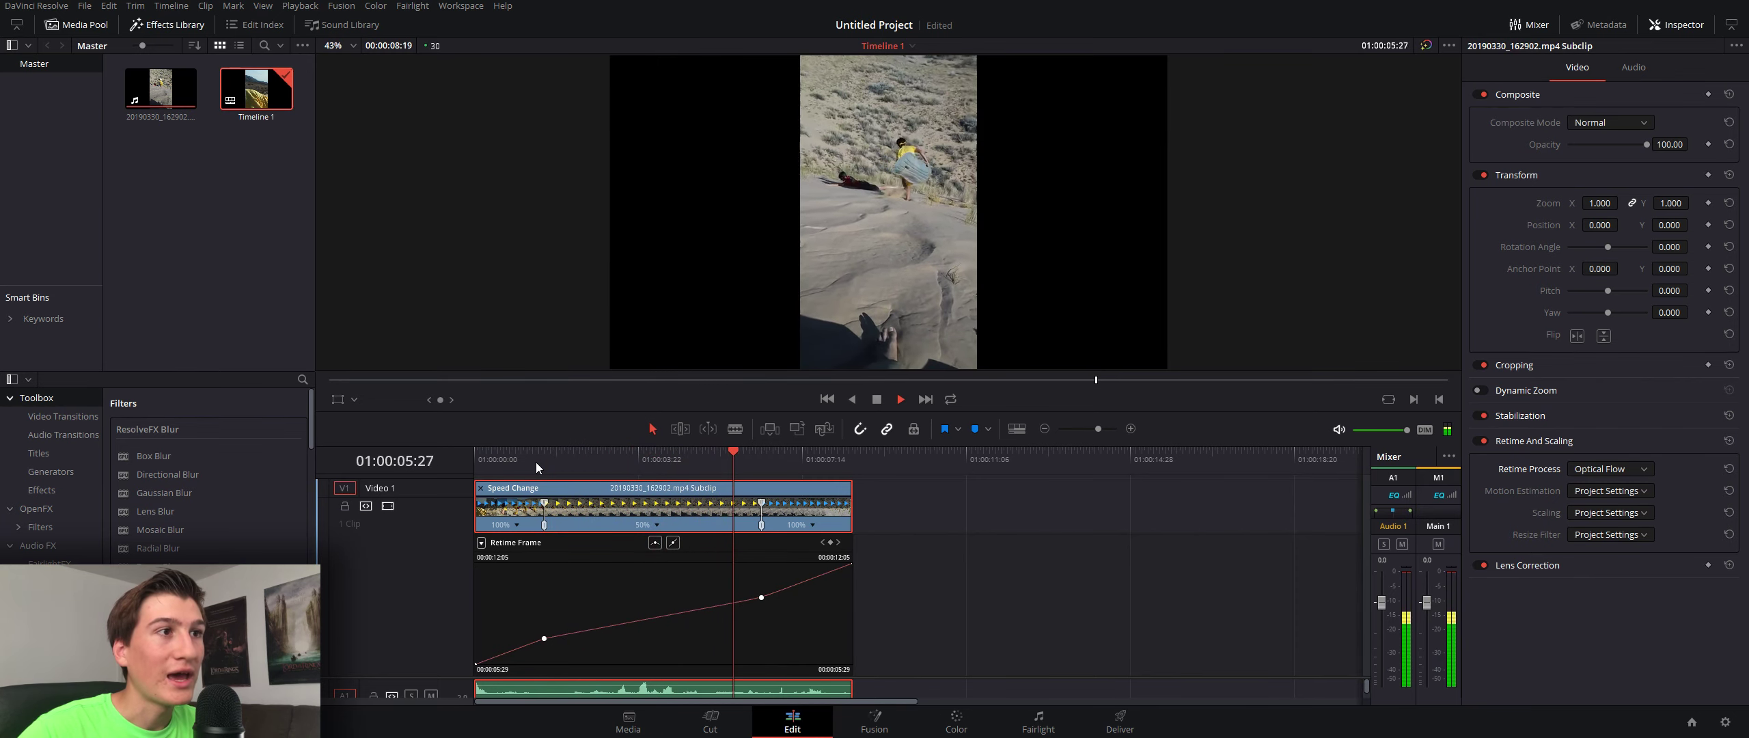
{"action": "key", "text": "space"}
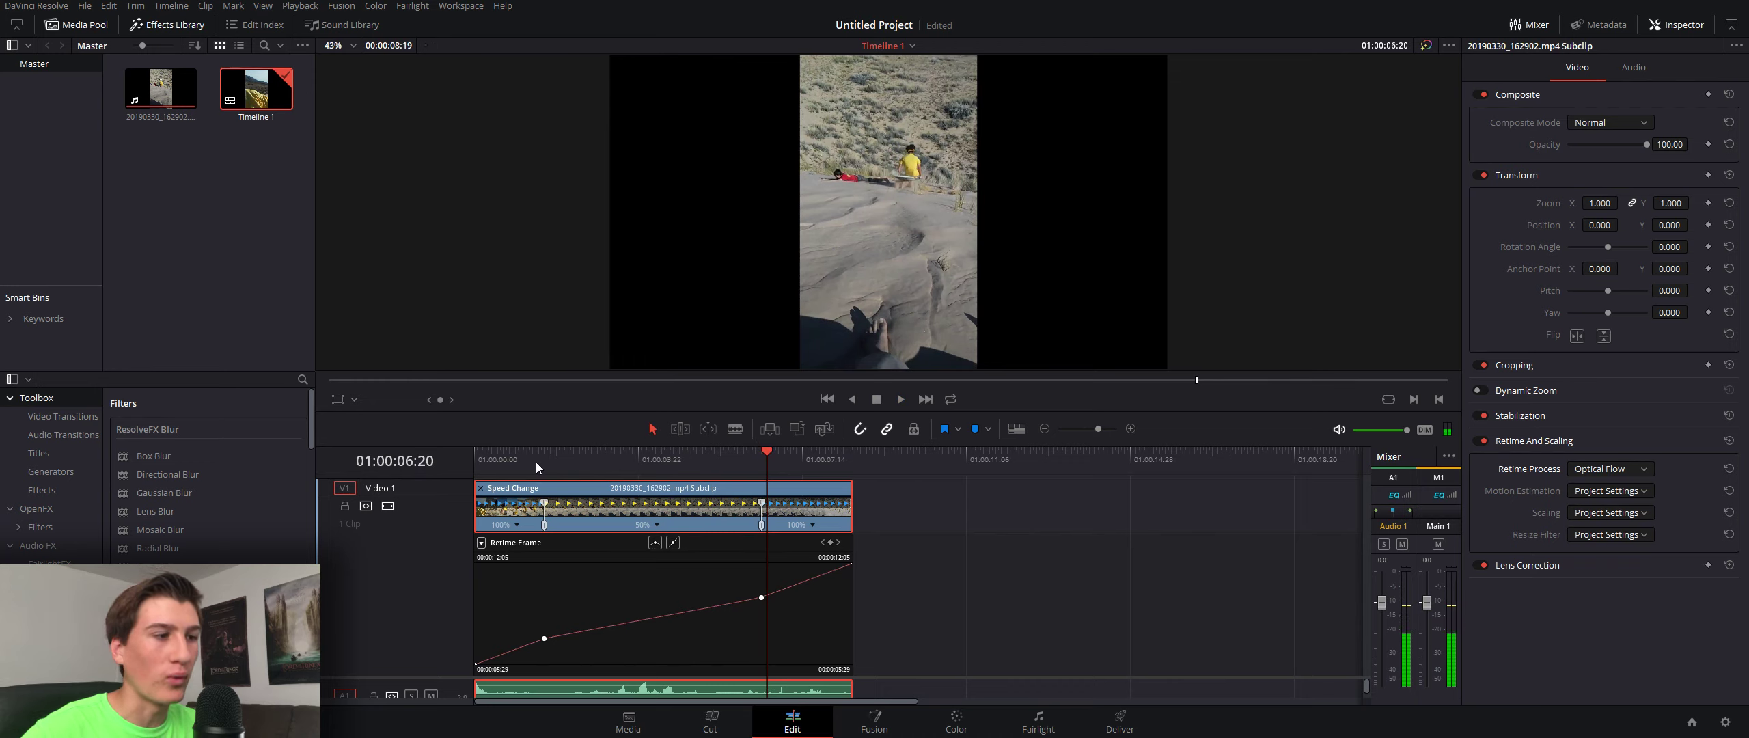
{"action": "key", "text": "Home"}
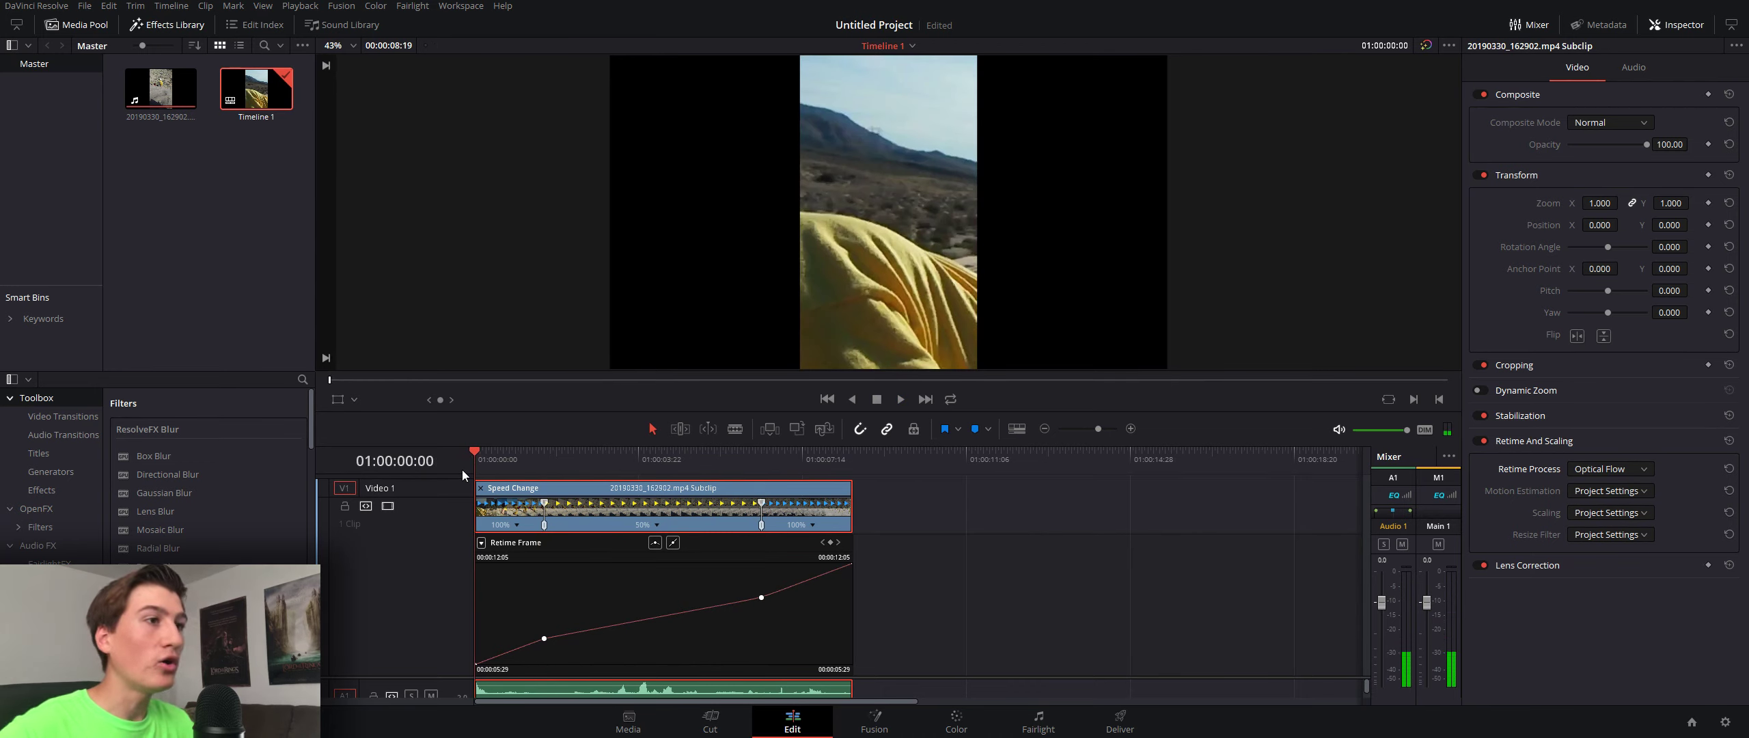
{"action": "key", "text": "space"}
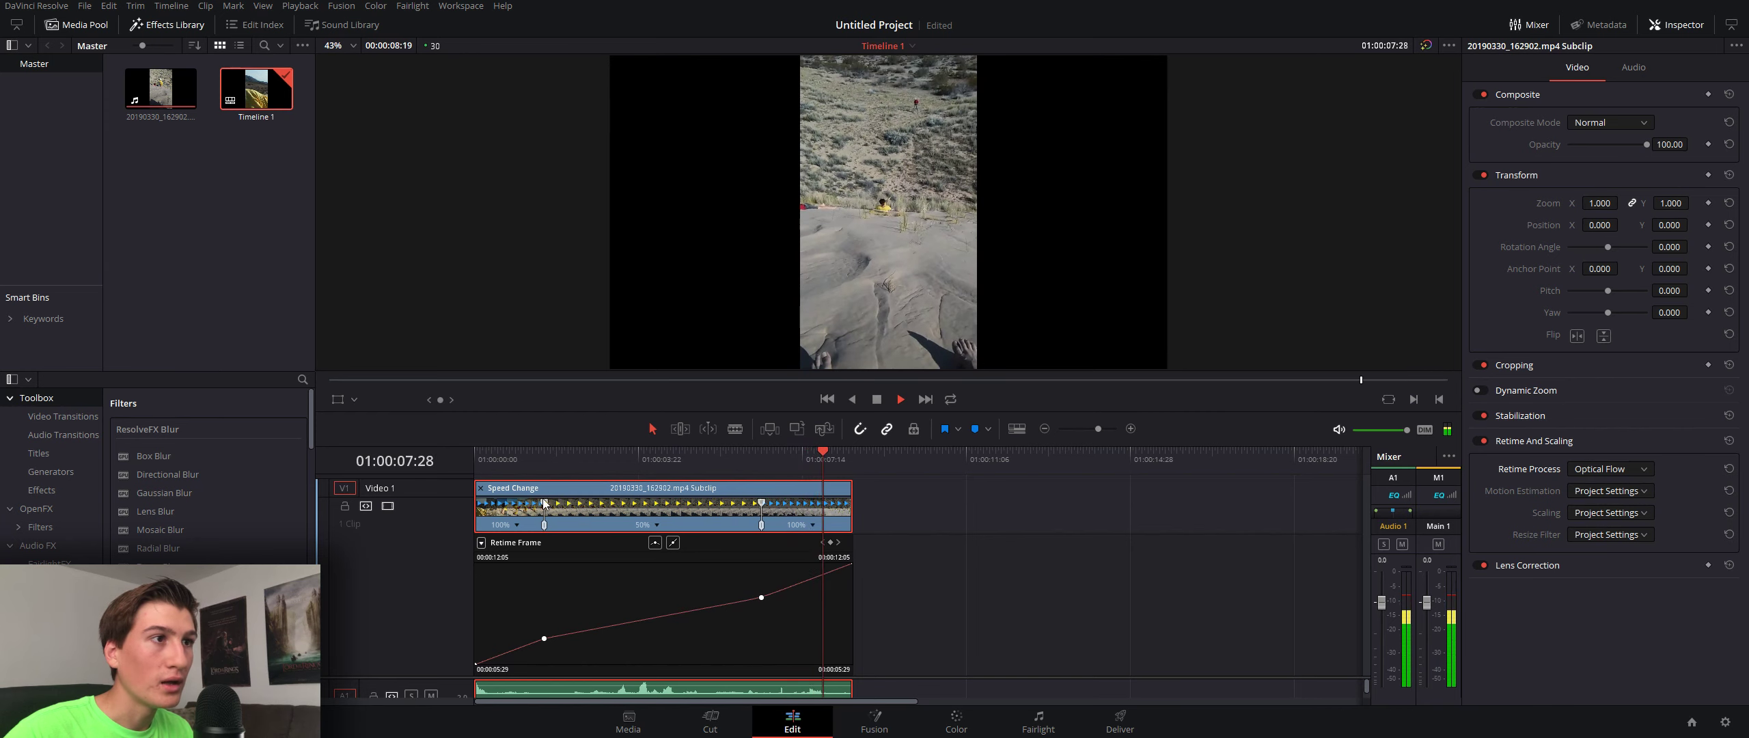
{"action": "key", "text": "space"}
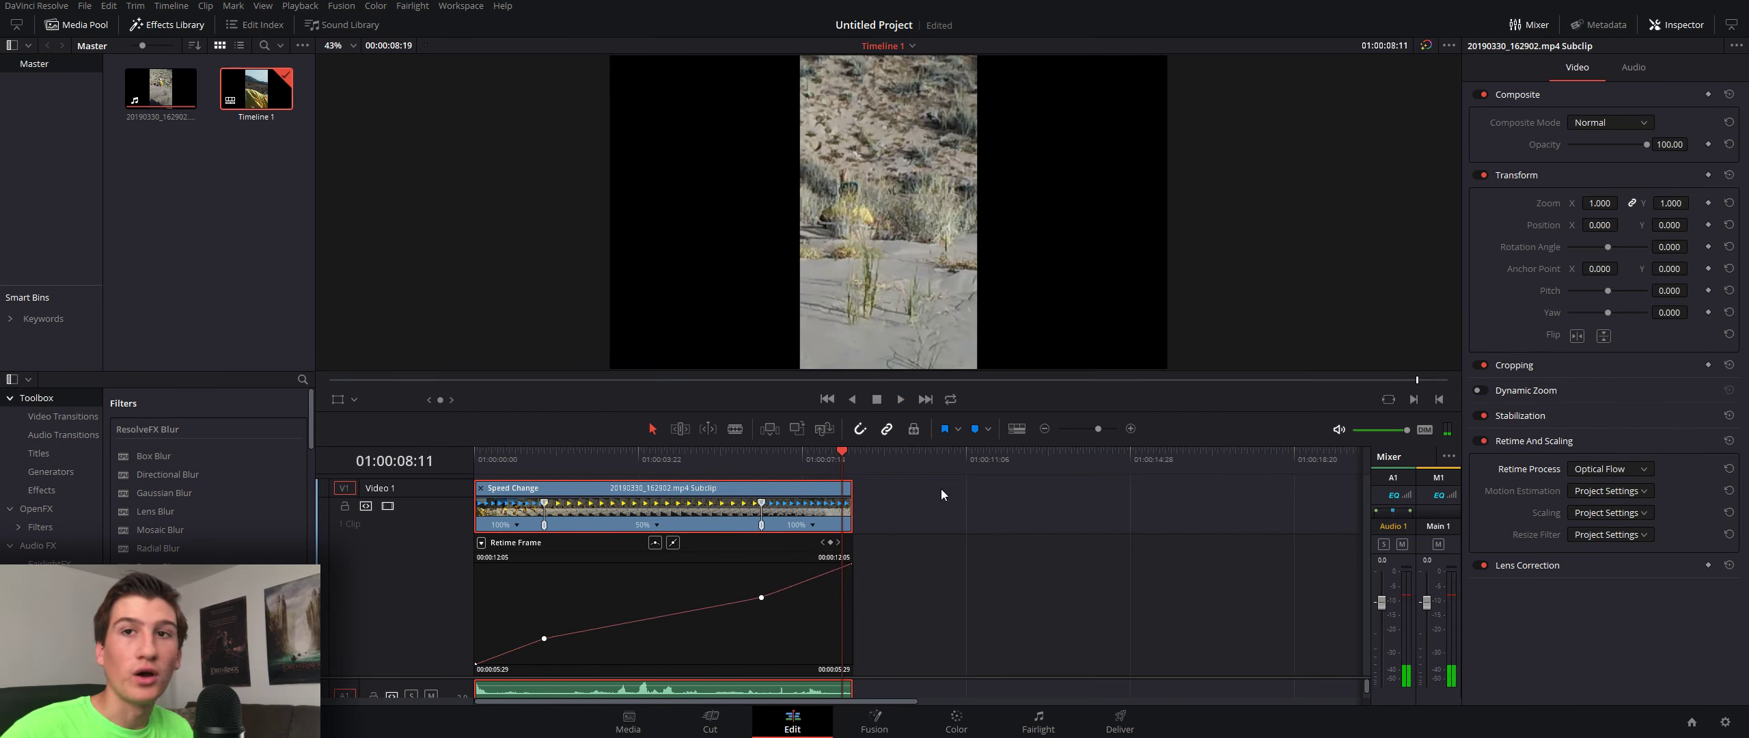